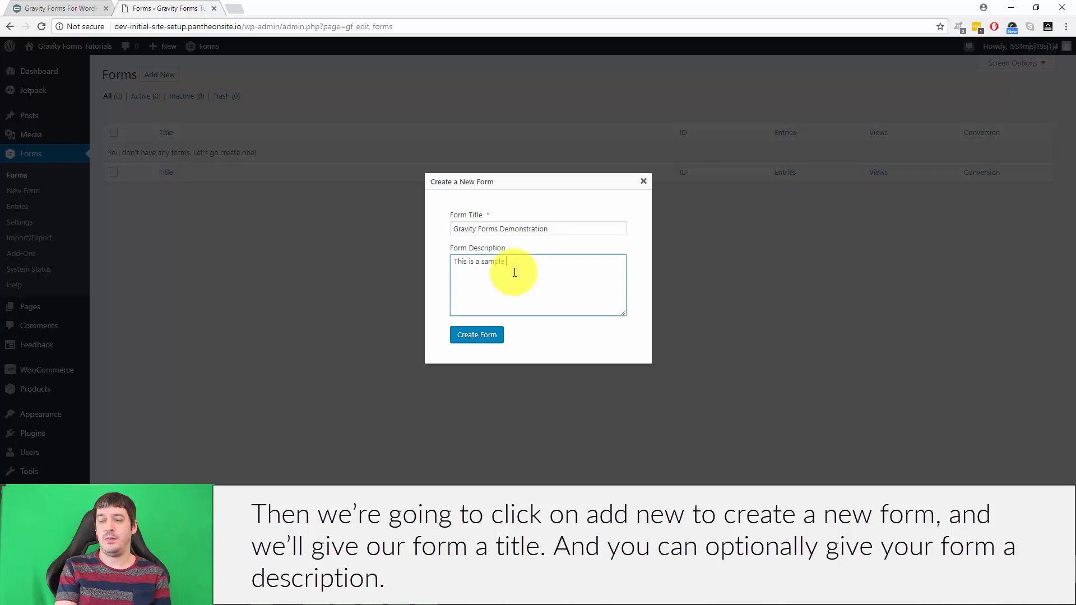
Step: Create the Gravity Forms Demonstration form and add an advanced Name field with its settings open
{"action": "left_click", "coordinate": [478, 335]}
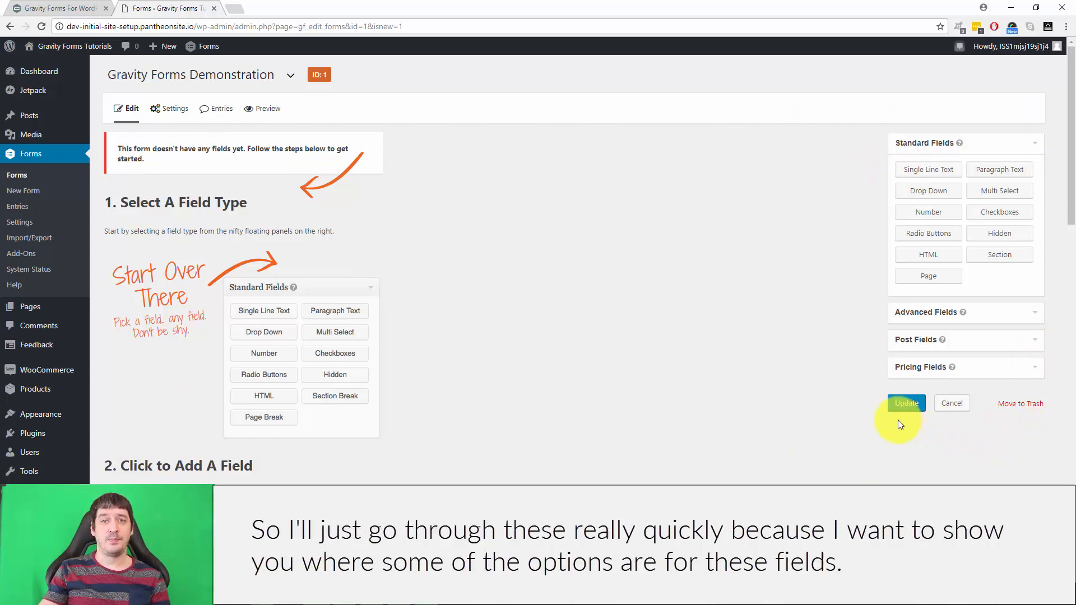
{"action": "mouse_move", "coordinate": [959, 144]}
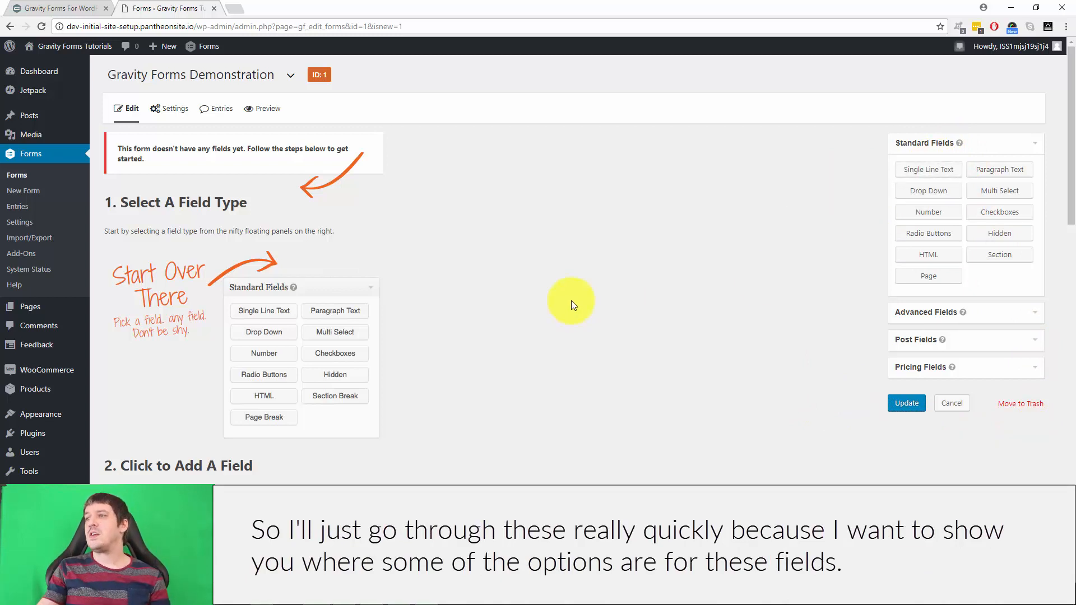
{"action": "left_click", "coordinate": [917, 317]}
{"action": "left_click", "coordinate": [930, 199]}
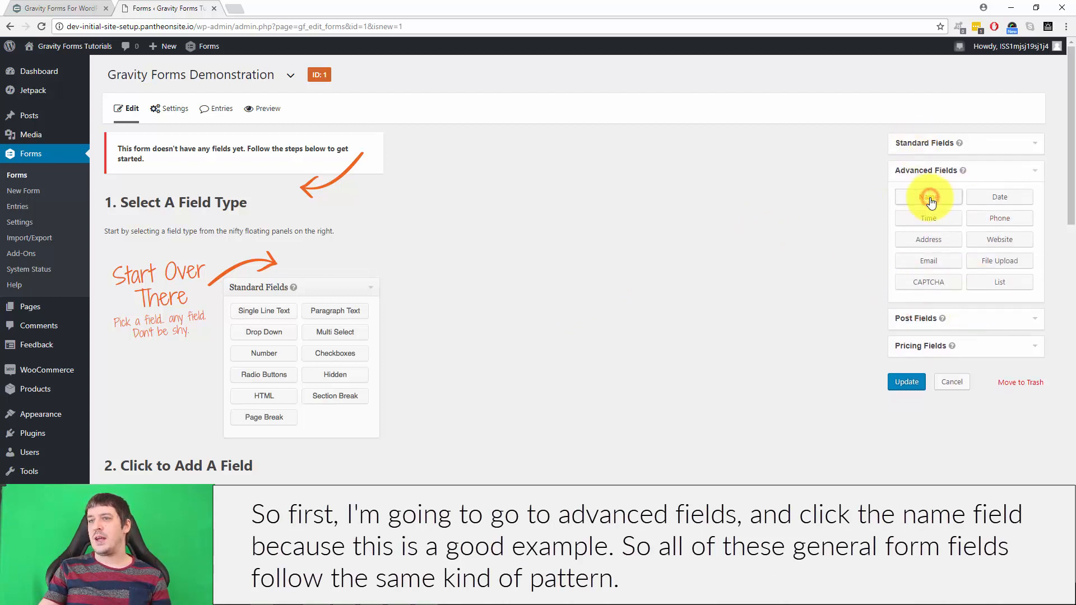
{"action": "left_click", "coordinate": [250, 187]}
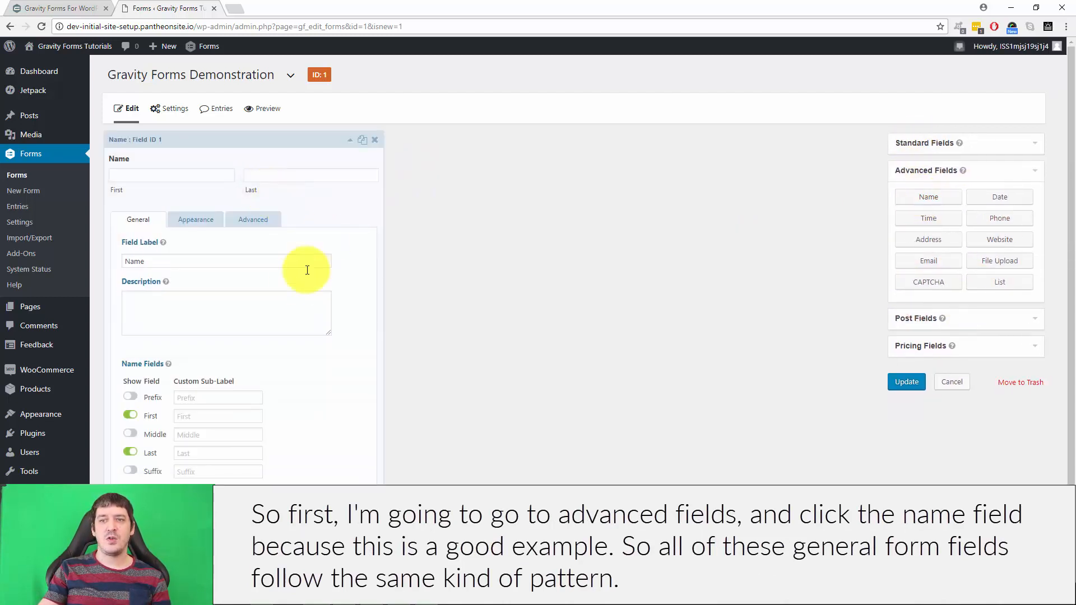
Step: Give the Name field the description "This is a name field." and make the field required
{"action": "scroll", "coordinate": [282, 287], "scroll_direction": "down", "scroll_amount": 1}
{"action": "scroll", "coordinate": [282, 288], "scroll_direction": "up", "scroll_amount": 1}
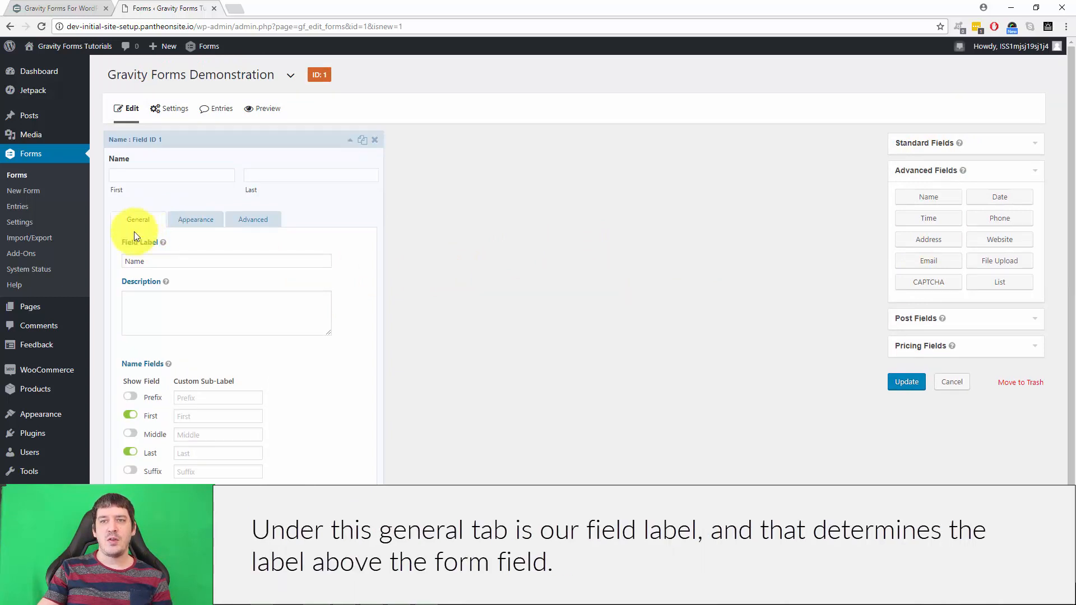
{"action": "left_click_drag", "start_coordinate": [153, 257], "coordinate": [120, 261]}
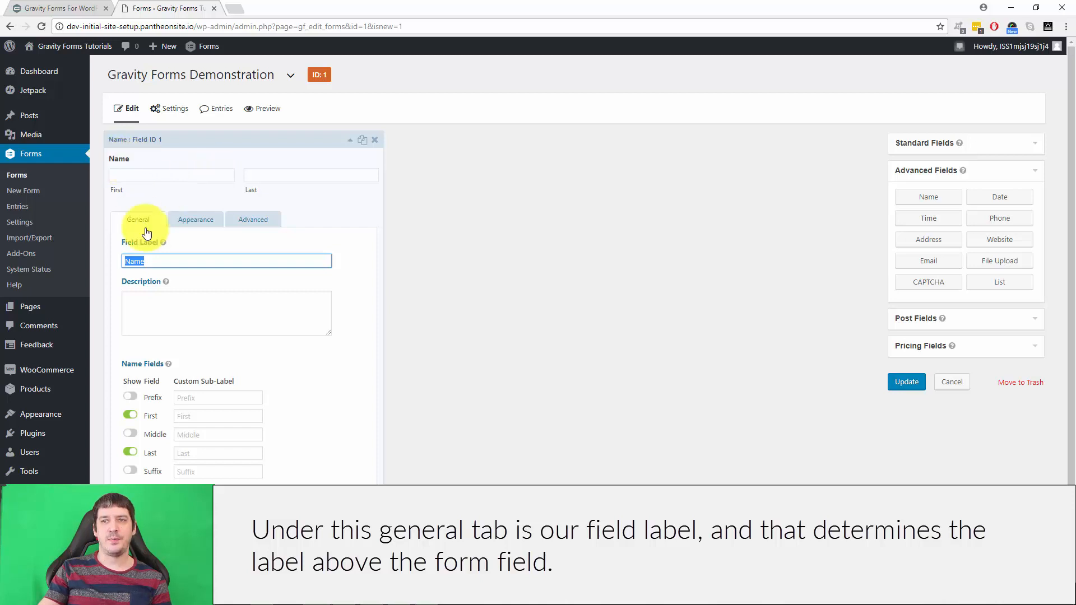
{"action": "left_click", "coordinate": [141, 307]}
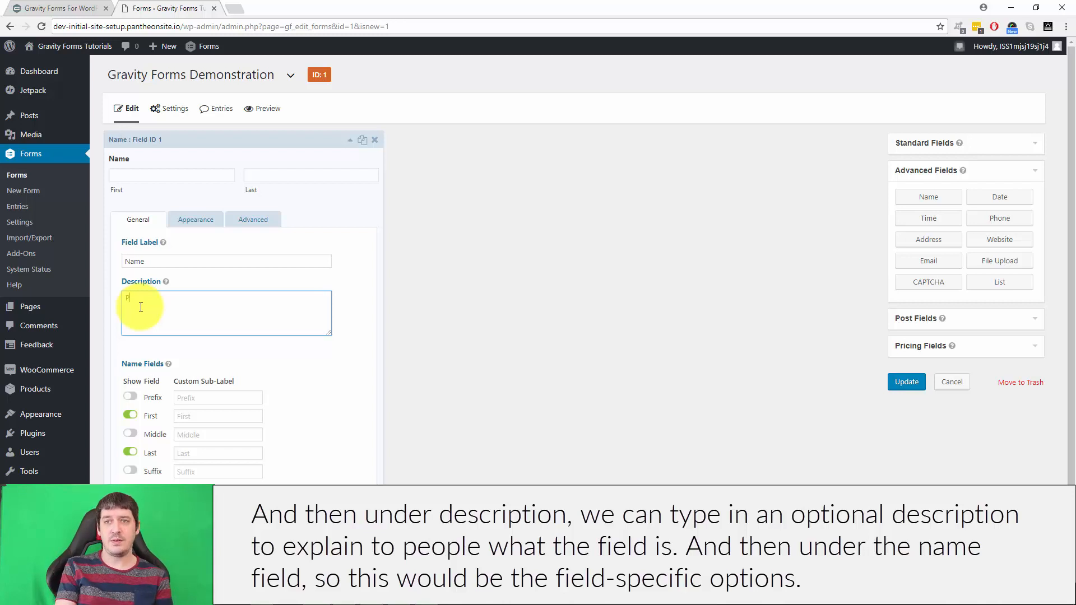
{"action": "type", "text": "This is a name field."}
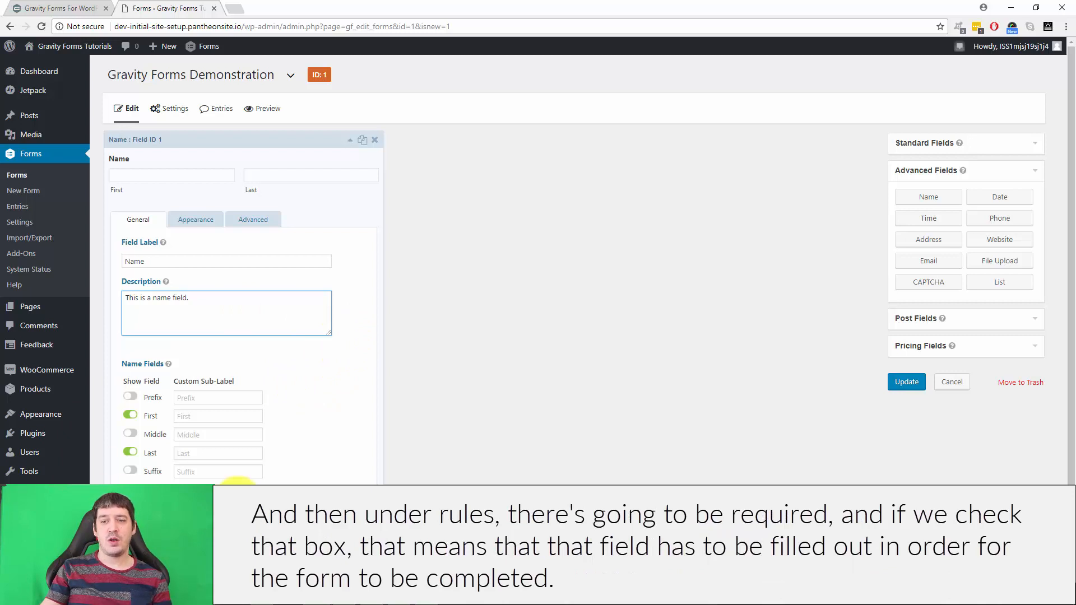
{"action": "scroll", "coordinate": [144, 461], "scroll_direction": "down", "scroll_amount": 1}
{"action": "left_click", "coordinate": [127, 474]}
{"action": "scroll", "coordinate": [308, 424], "scroll_direction": "up", "scroll_amount": 1}
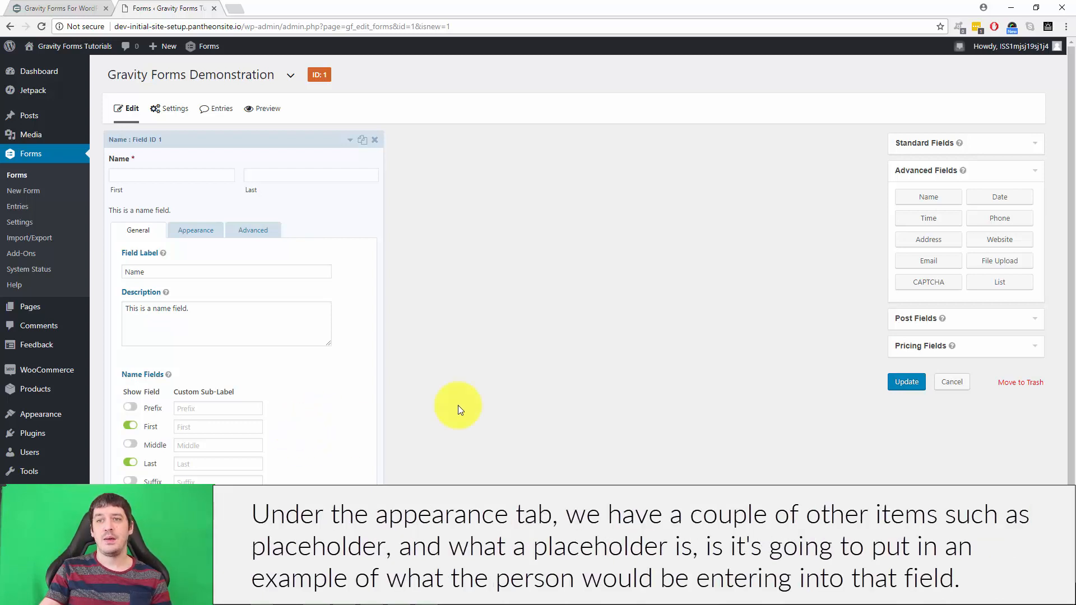
Step: Enter a sample first name and last name as the Name field's First and Last placeholders
{"action": "left_click", "coordinate": [199, 227]}
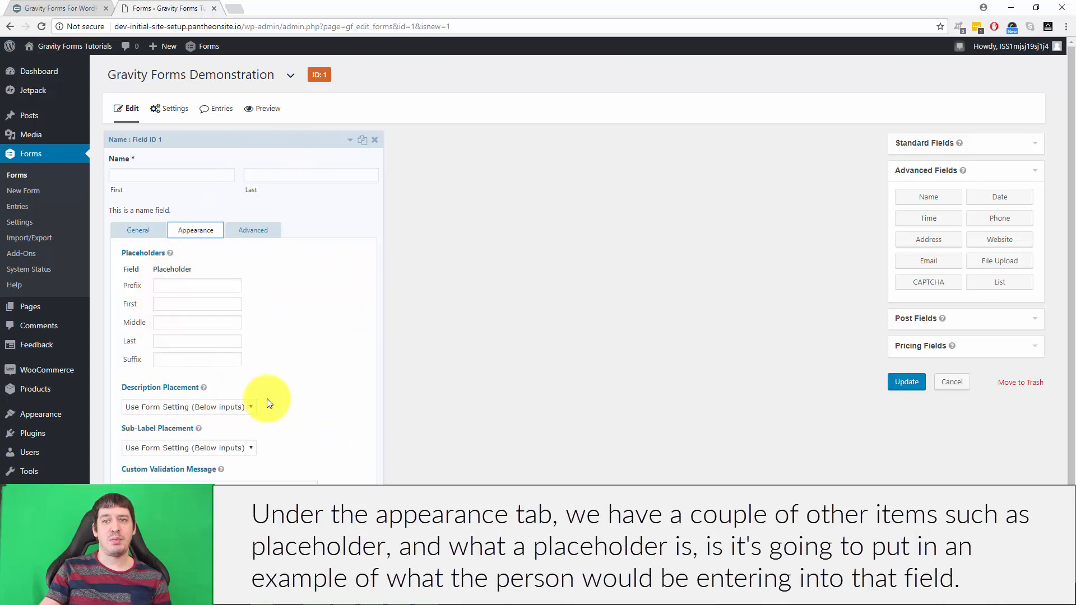
{"action": "left_click", "coordinate": [193, 288]}
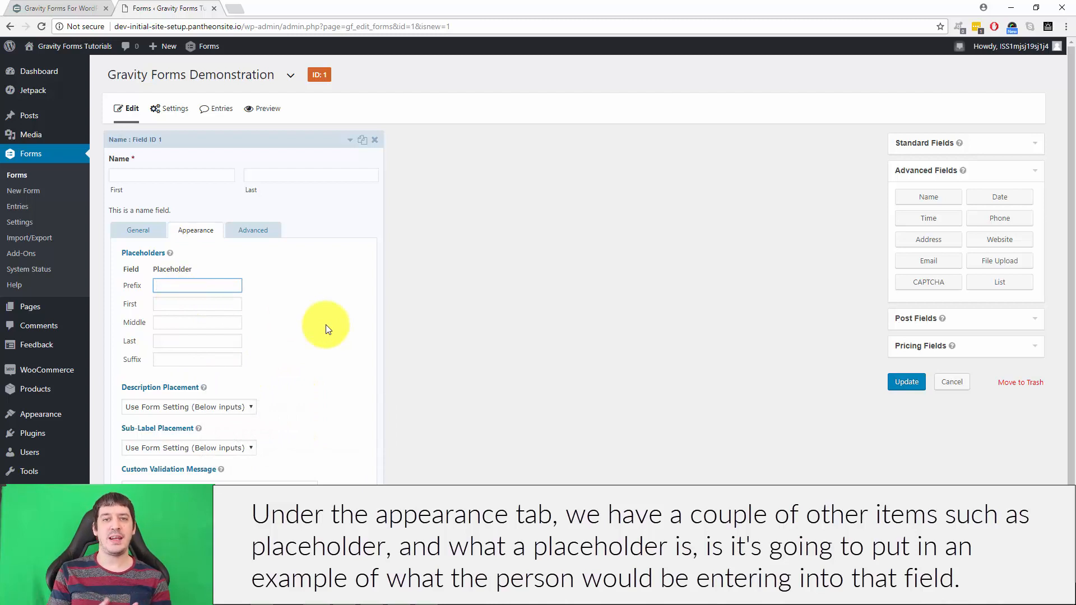
{"action": "left_click", "coordinate": [210, 304]}
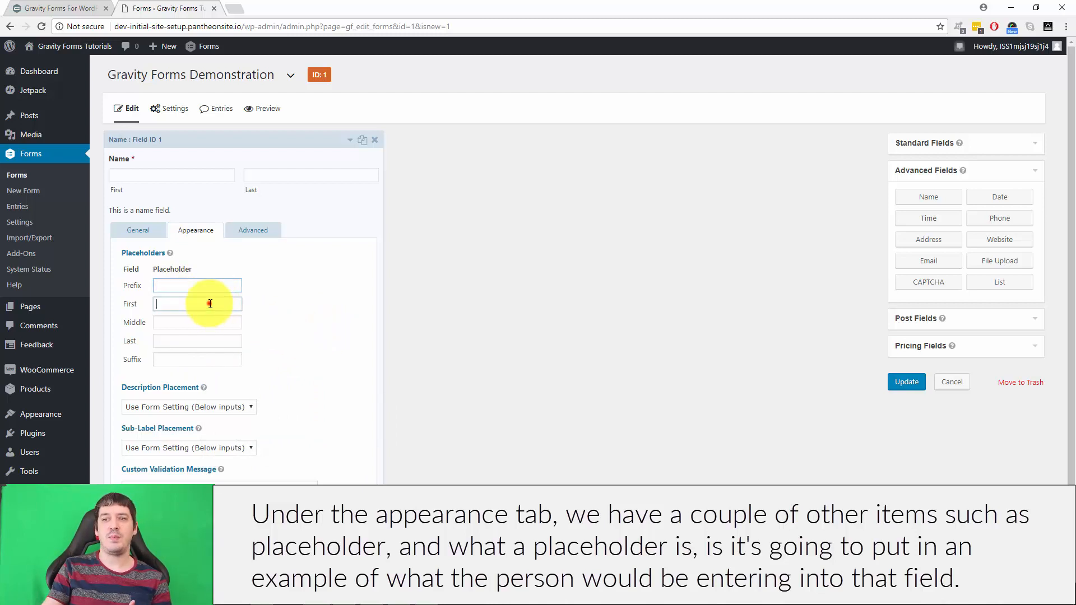
{"action": "type", "text": "John"}
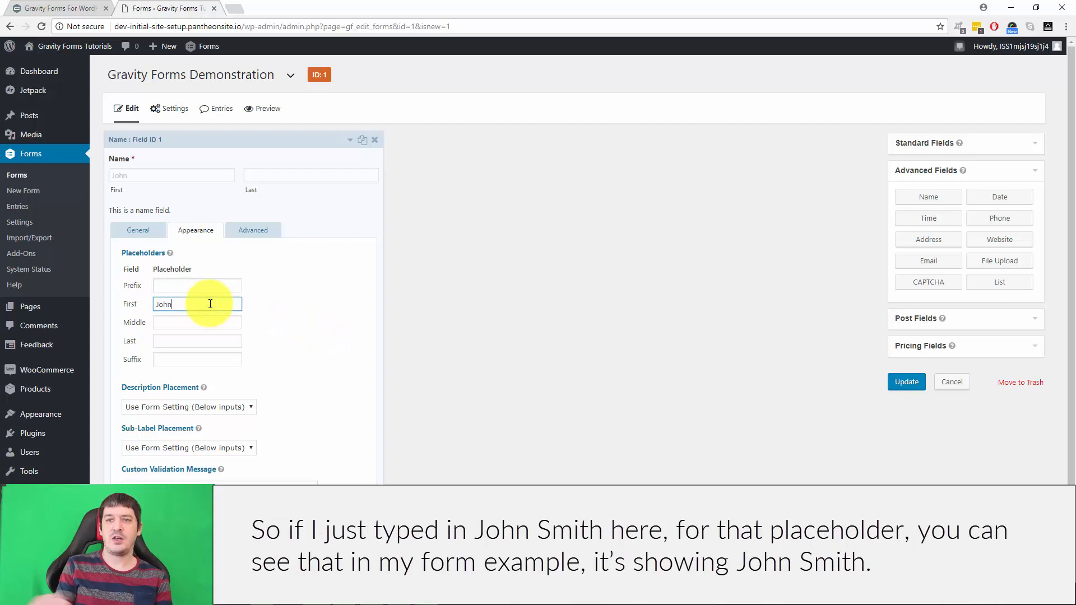
{"action": "left_click", "coordinate": [198, 339]}
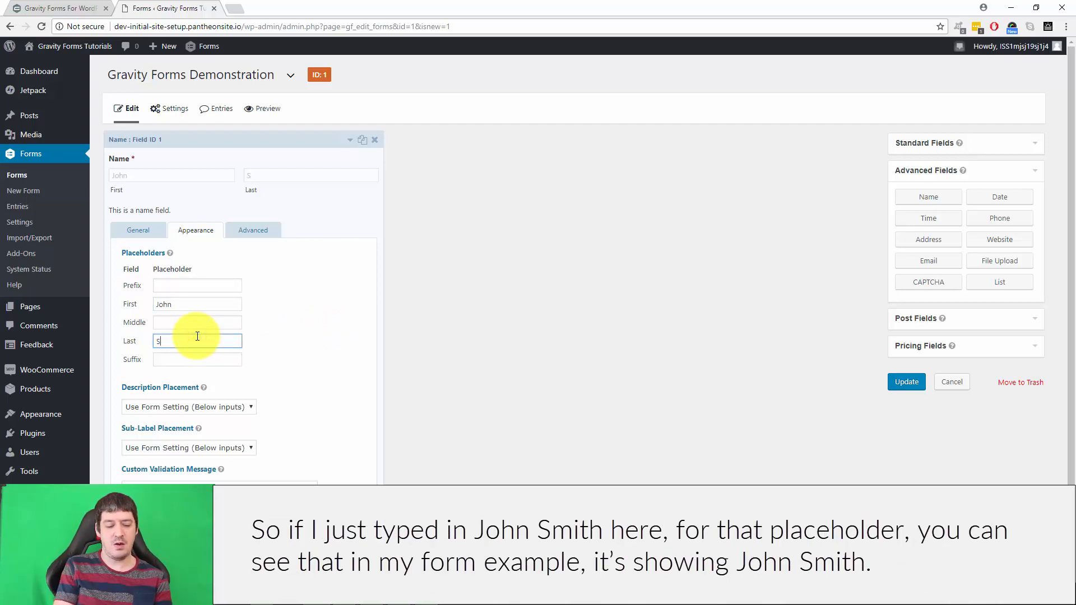
{"action": "left_click", "coordinate": [265, 338]}
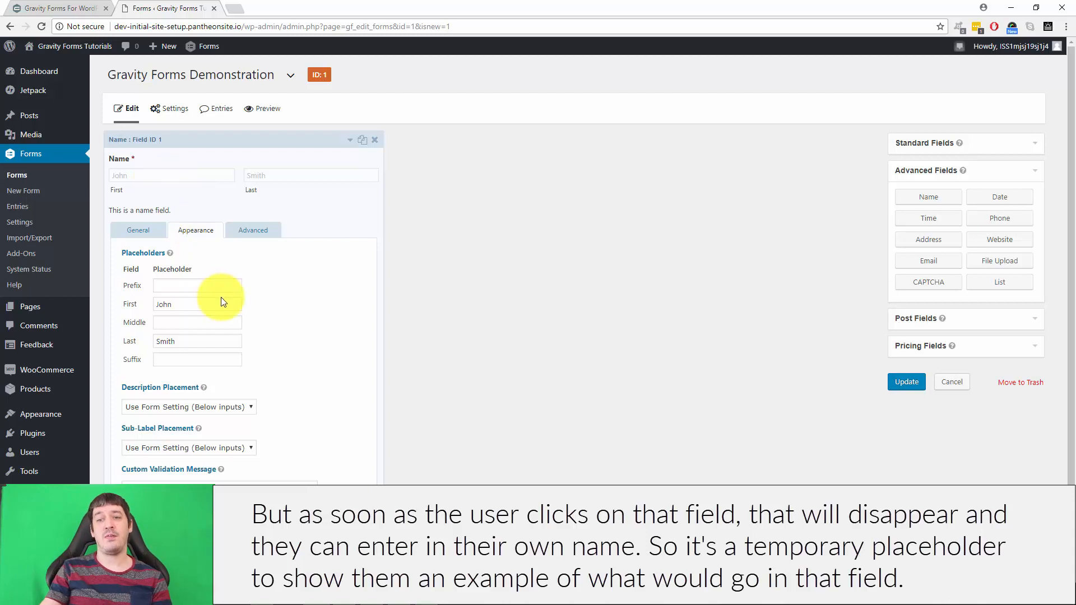
Step: Try the Name field's description above and below the inputs, ending with placement set to Above inputs
{"action": "left_click", "coordinate": [157, 405]}
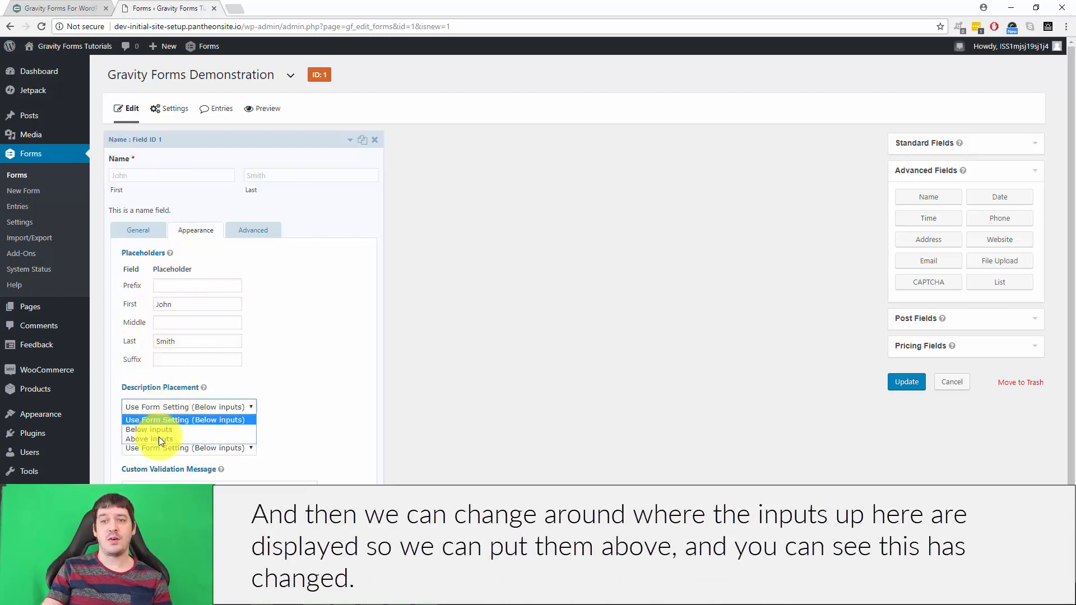
{"action": "left_click", "coordinate": [167, 437]}
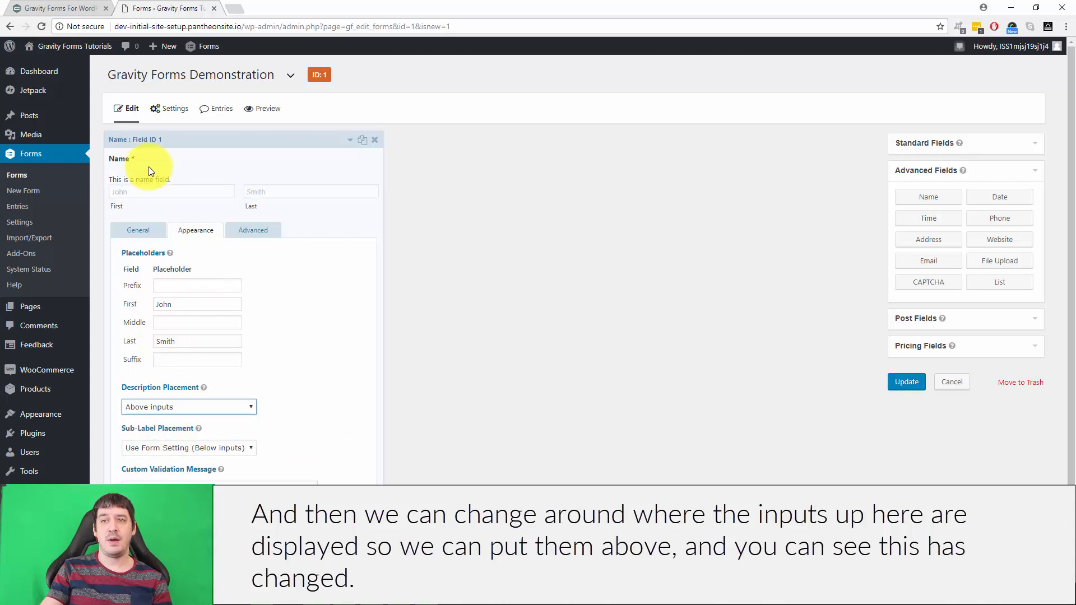
{"action": "left_click", "coordinate": [219, 408]}
{"action": "left_click", "coordinate": [189, 429]}
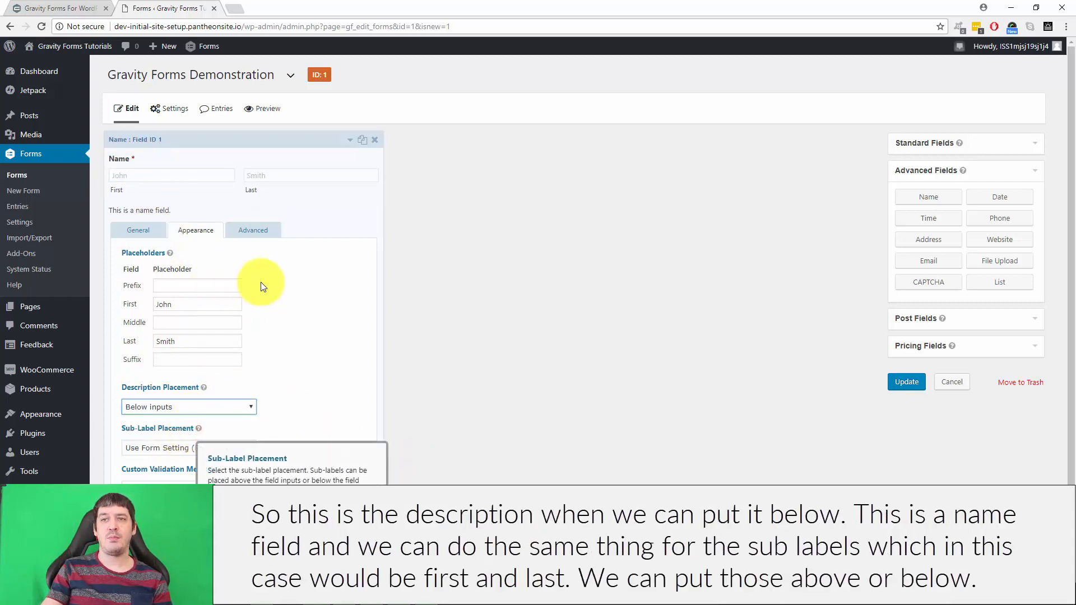
{"action": "left_click", "coordinate": [187, 407]}
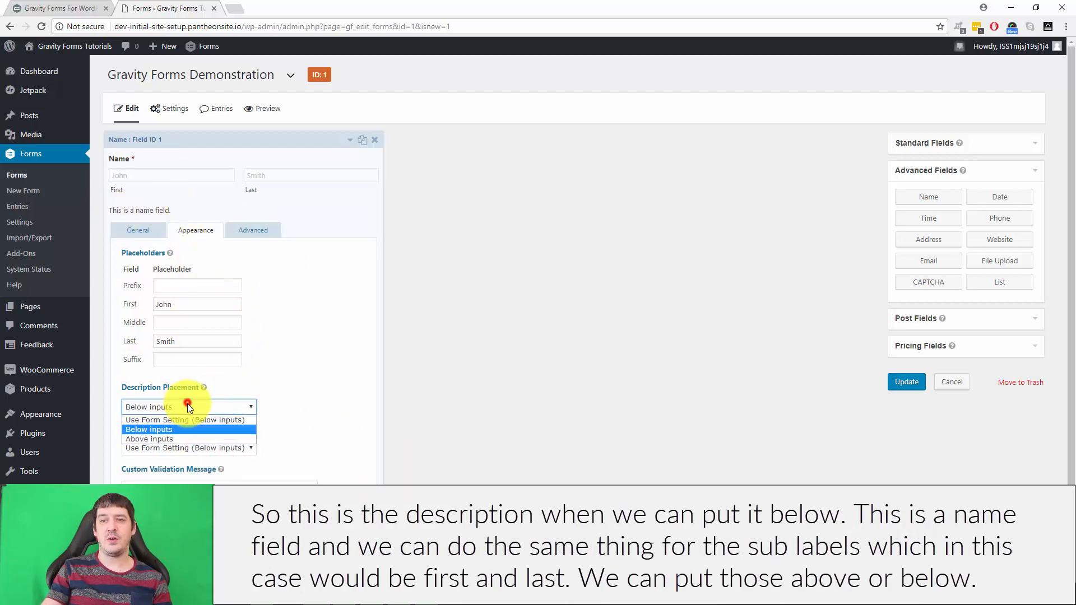
{"action": "left_click", "coordinate": [180, 436]}
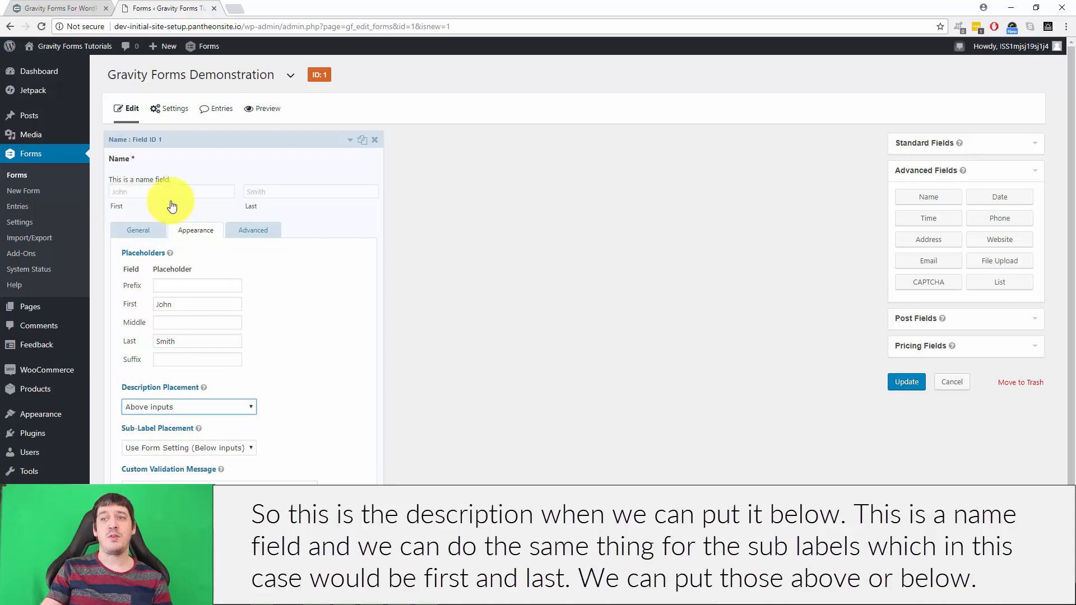
Step: Examine the Name field's sub-label placement options, custom validation message and advanced default values, and return to its general settings
{"action": "left_click", "coordinate": [166, 448]}
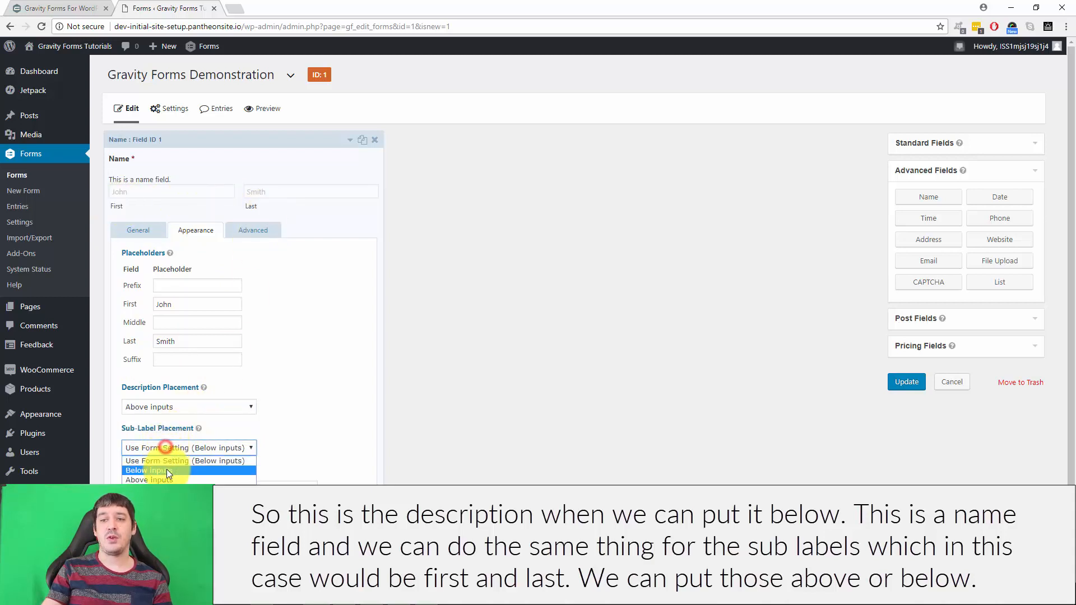
{"action": "left_click", "coordinate": [308, 445]}
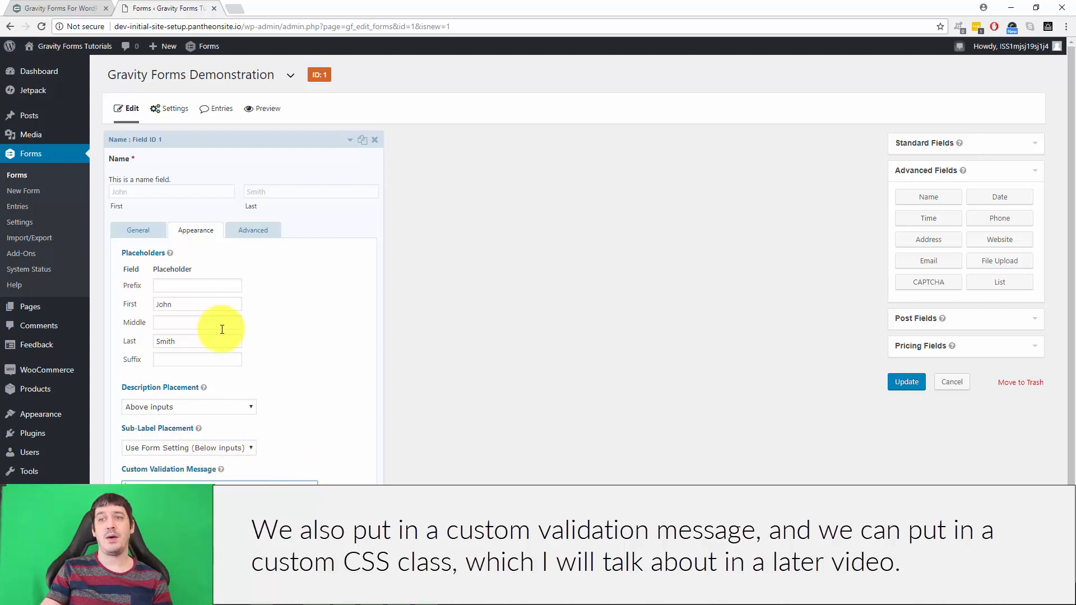
{"action": "left_click", "coordinate": [264, 232]}
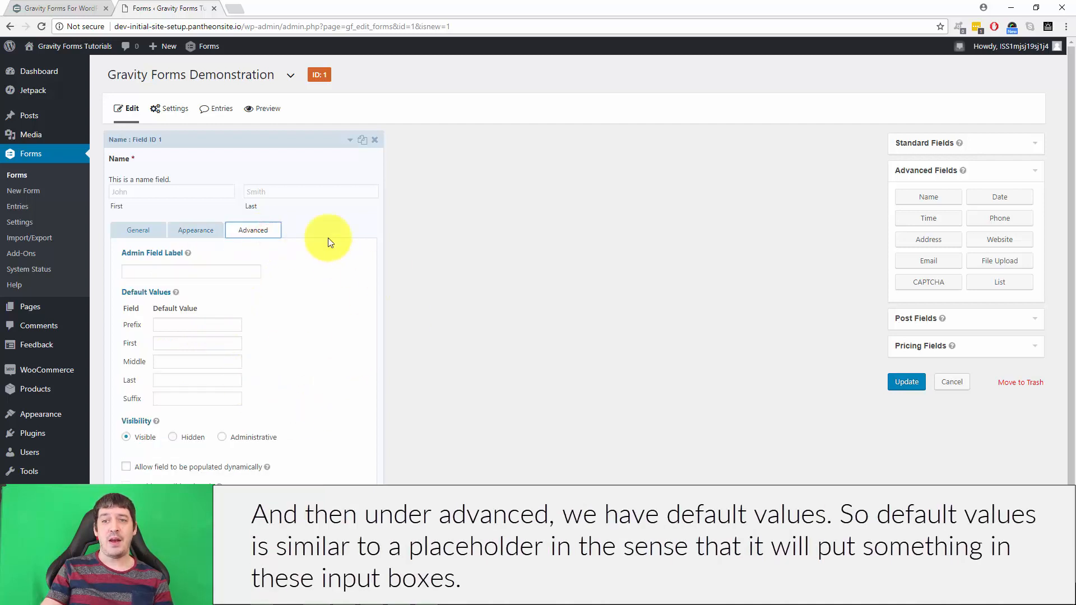
{"action": "left_click", "coordinate": [190, 324]}
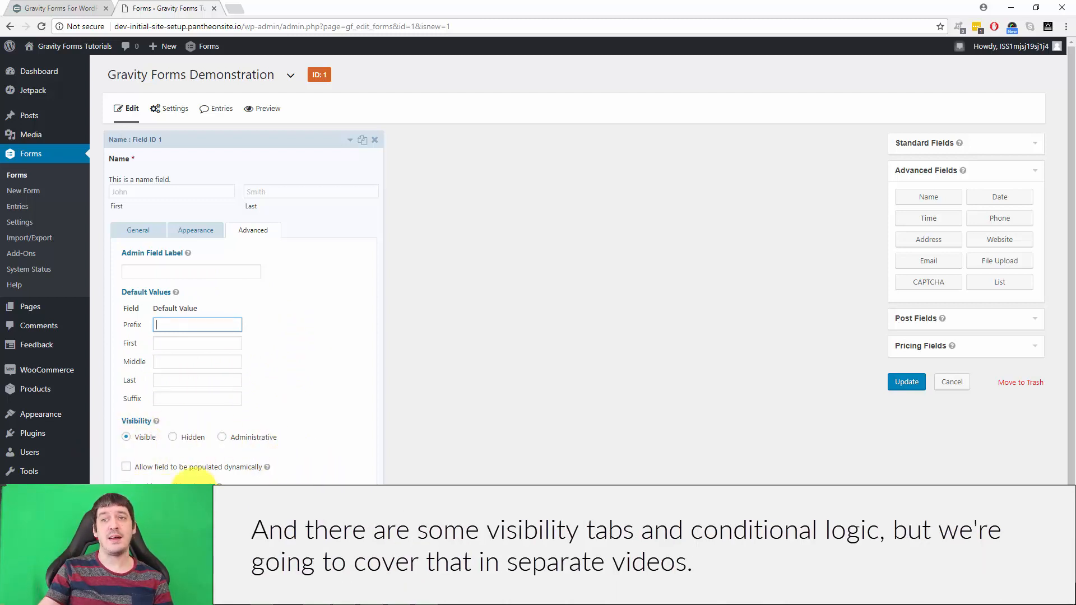
{"action": "left_click", "coordinate": [137, 231]}
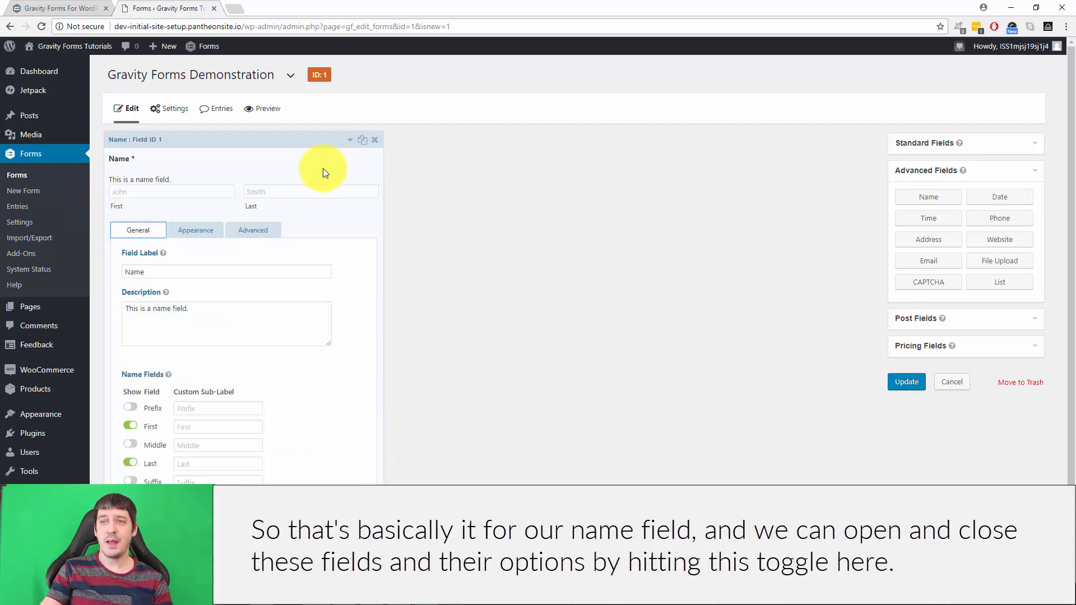
Step: Collapse and reopen the Name field's settings, leaving them collapsed
{"action": "left_click", "coordinate": [350, 141]}
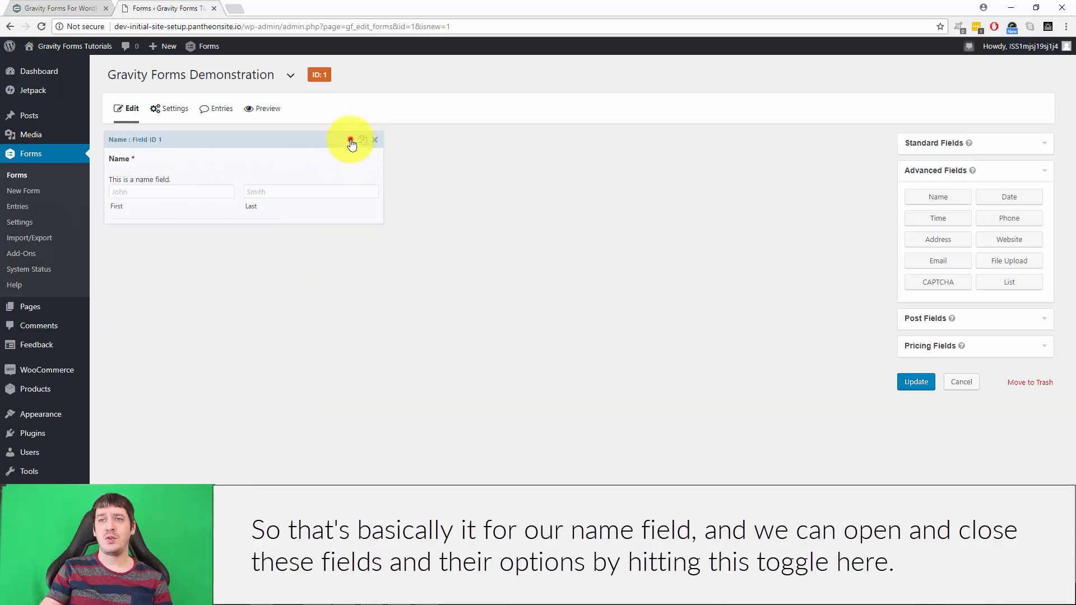
{"action": "left_click", "coordinate": [350, 141]}
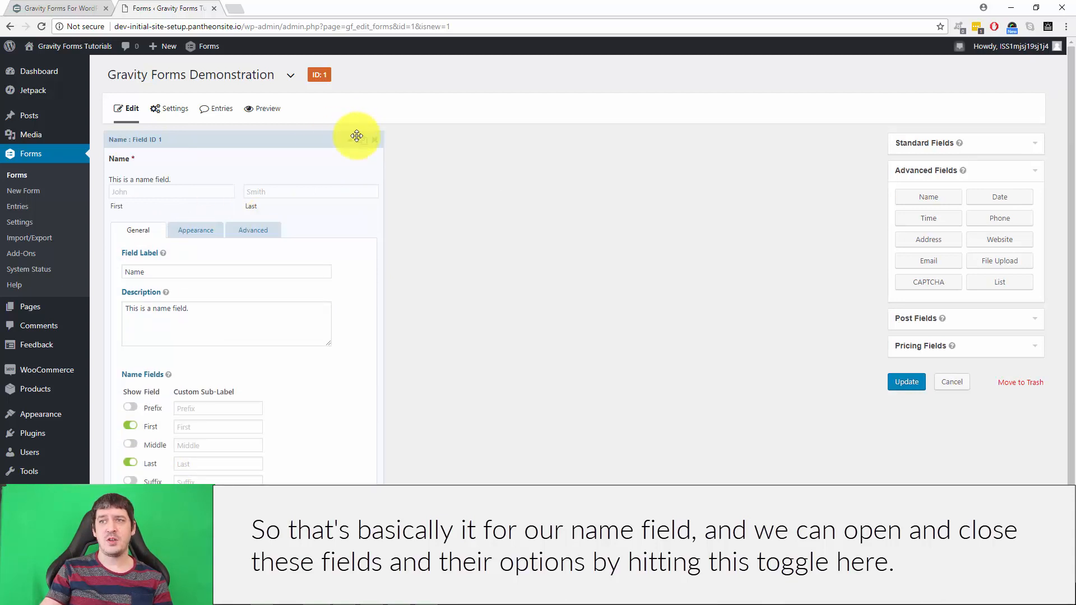
{"action": "left_click", "coordinate": [350, 141]}
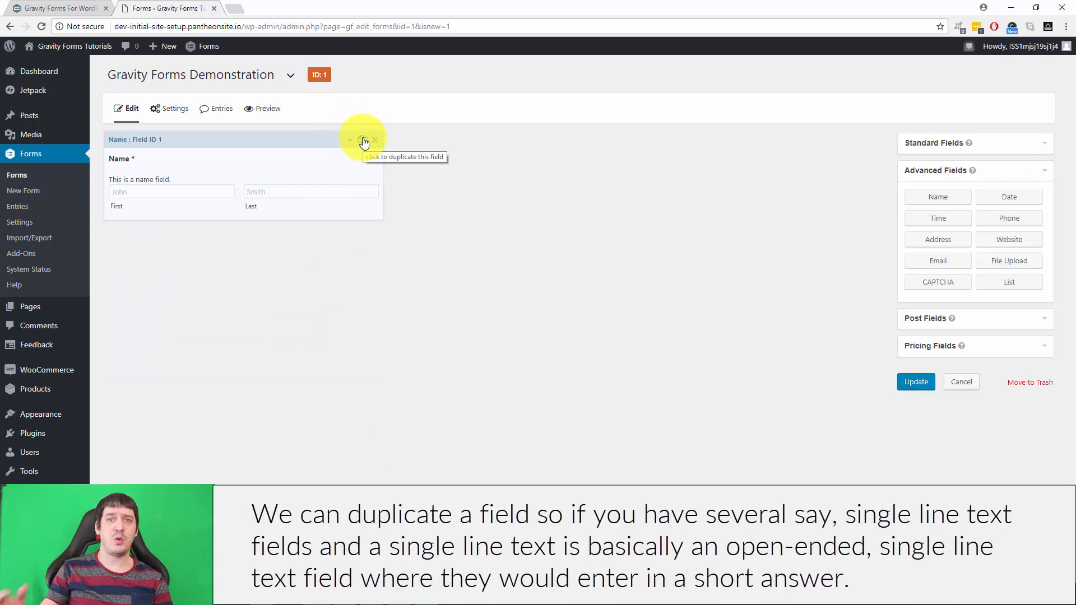
Step: Add a Single Line Text field below the Name field, open its settings, and delete the field
{"action": "left_click", "coordinate": [970, 144]}
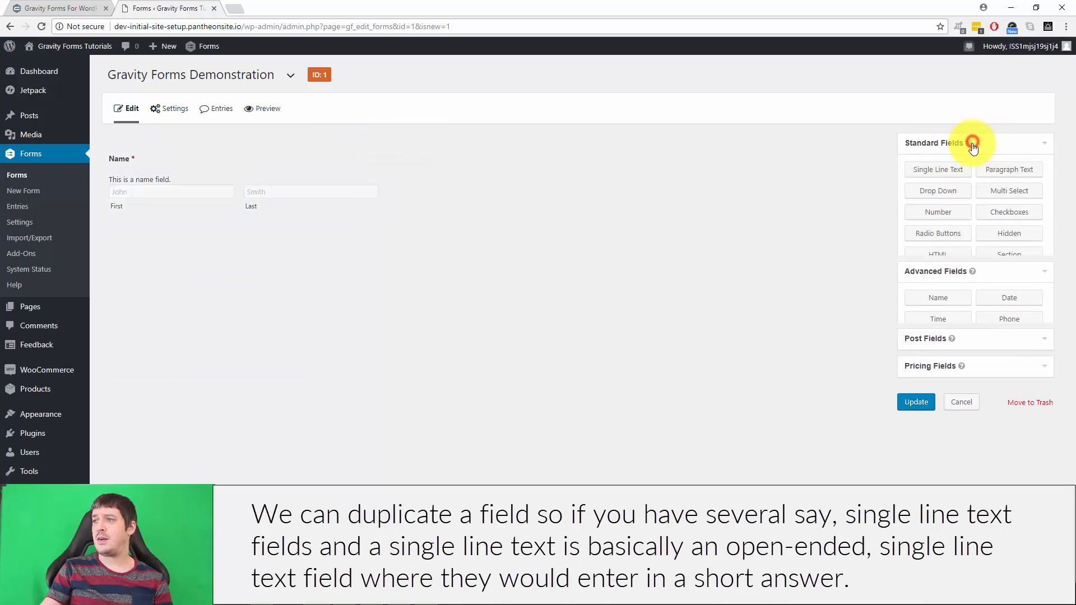
{"action": "left_click", "coordinate": [938, 173]}
{"action": "left_click", "coordinate": [189, 275]}
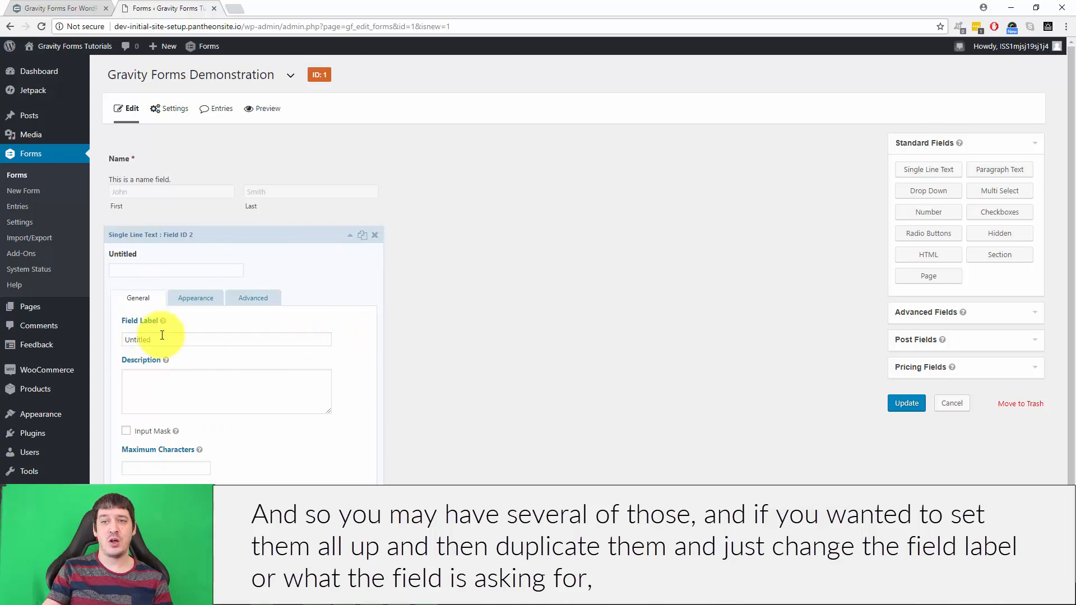
{"action": "left_click_drag", "start_coordinate": [163, 340], "coordinate": [112, 333]}
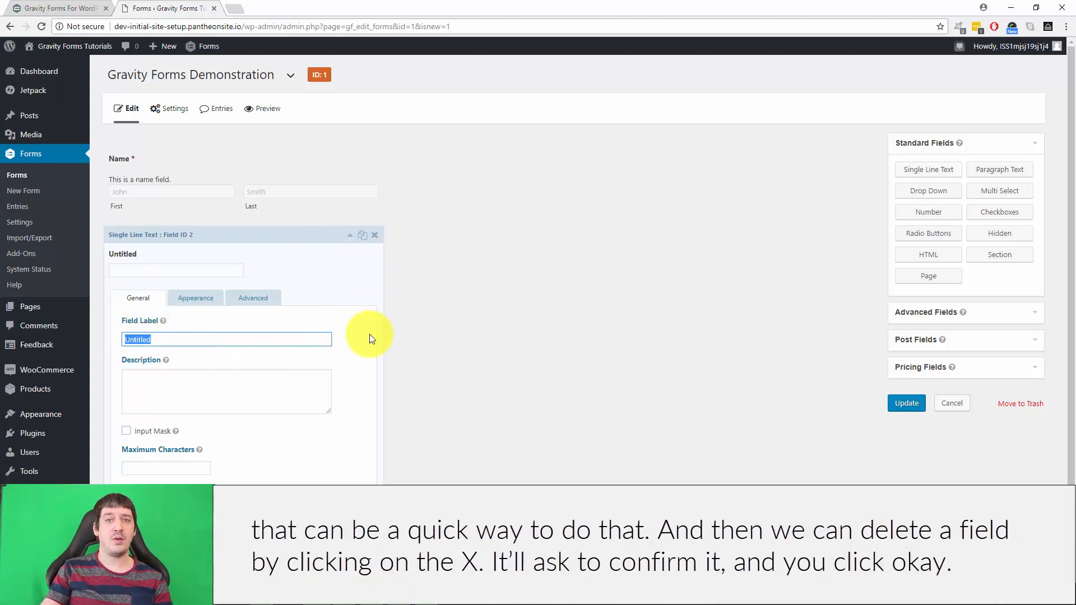
{"action": "left_click", "coordinate": [376, 236]}
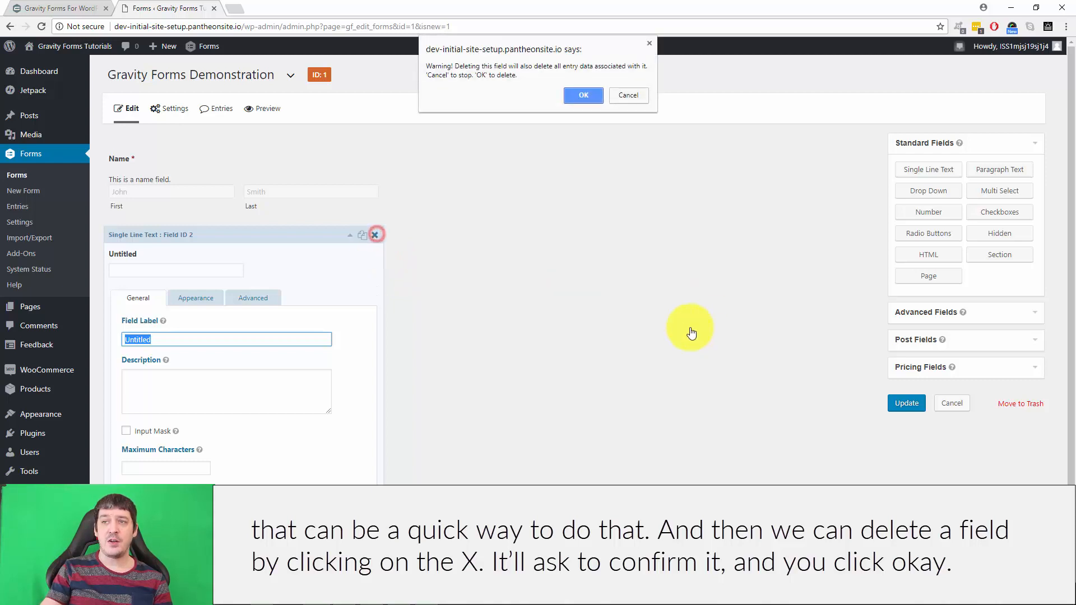
{"action": "left_click", "coordinate": [584, 95]}
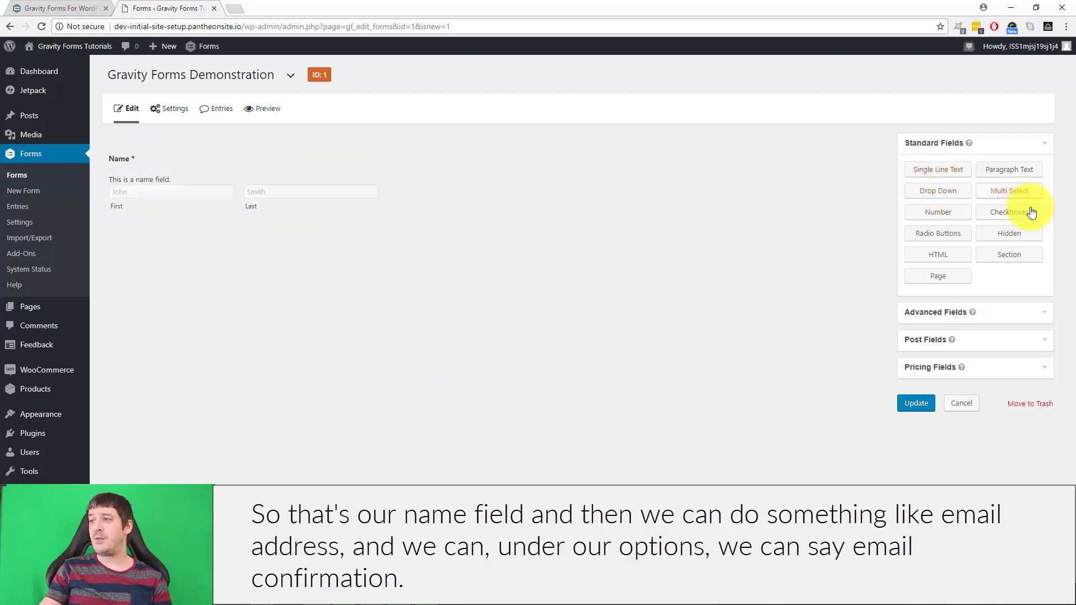
Step: Add an advanced Email field below the Name field and open its settings
{"action": "left_click", "coordinate": [935, 312]}
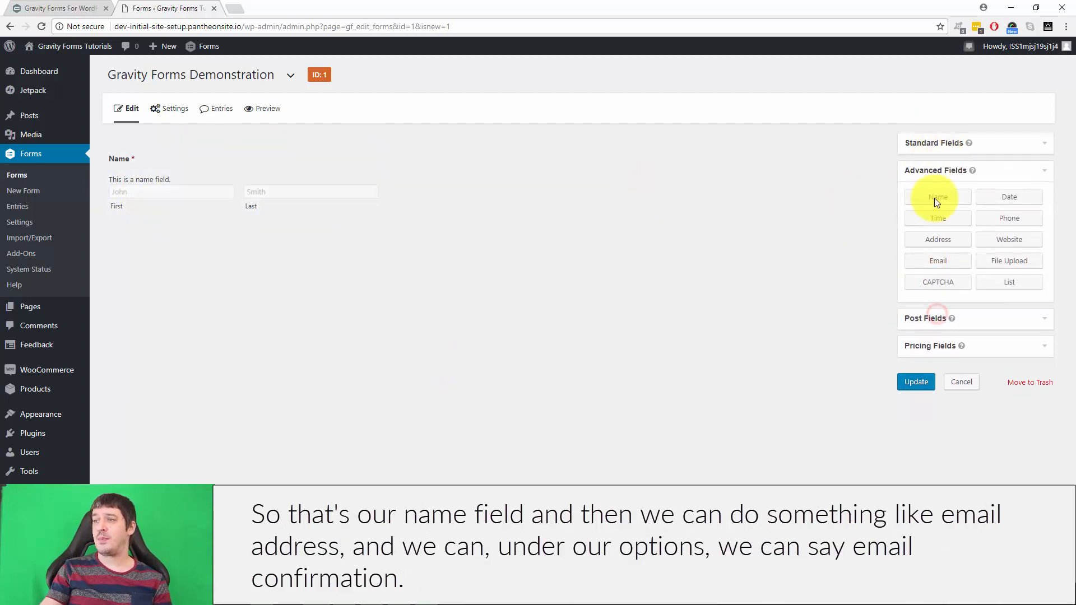
{"action": "left_click", "coordinate": [938, 262]}
{"action": "left_click", "coordinate": [279, 247]}
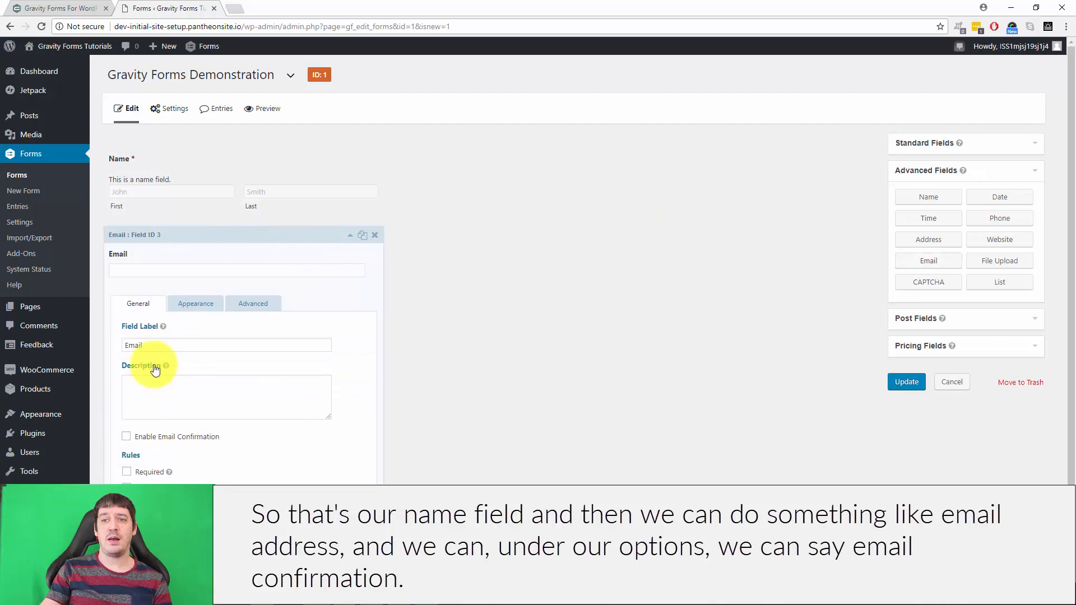
Step: Enable email confirmation on the Email field, make the field required, and collapse its settings
{"action": "left_click", "coordinate": [127, 437]}
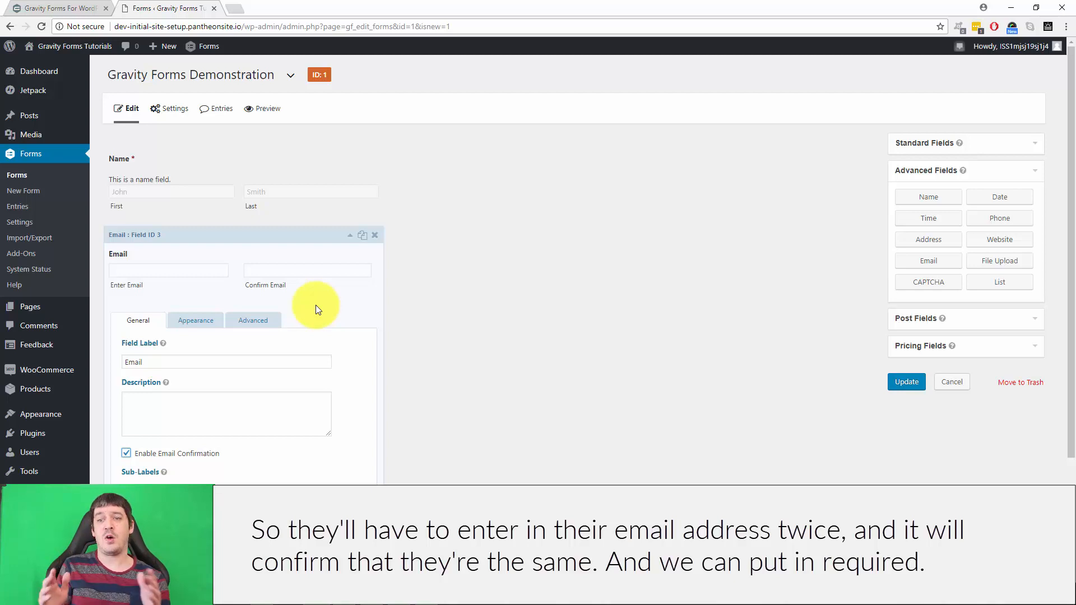
{"action": "scroll", "coordinate": [247, 387], "scroll_direction": "down", "scroll_amount": 2}
{"action": "left_click", "coordinate": [126, 452]}
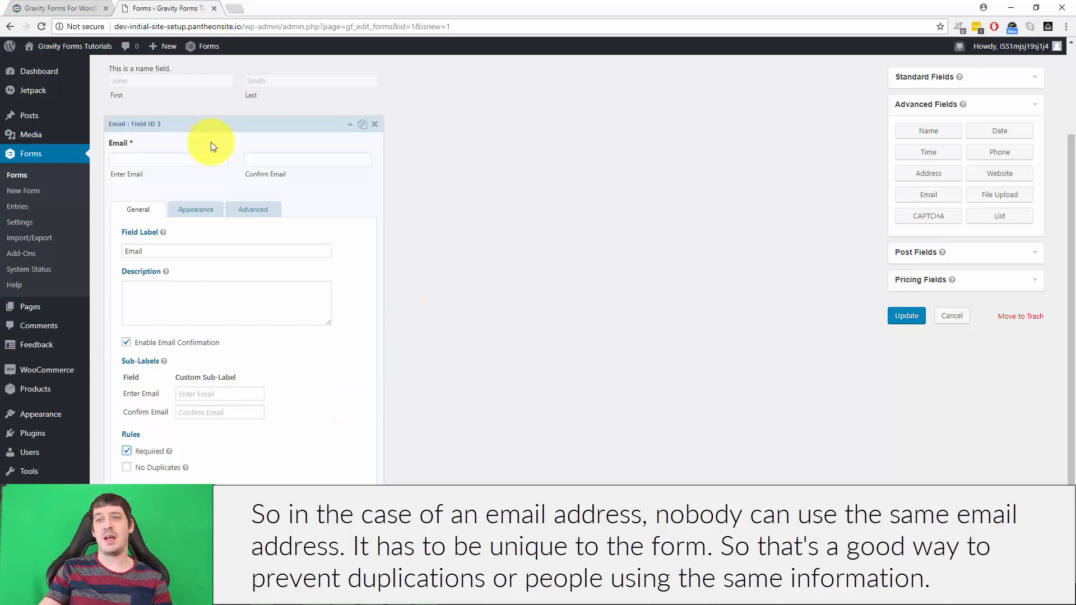
{"action": "left_click", "coordinate": [353, 128]}
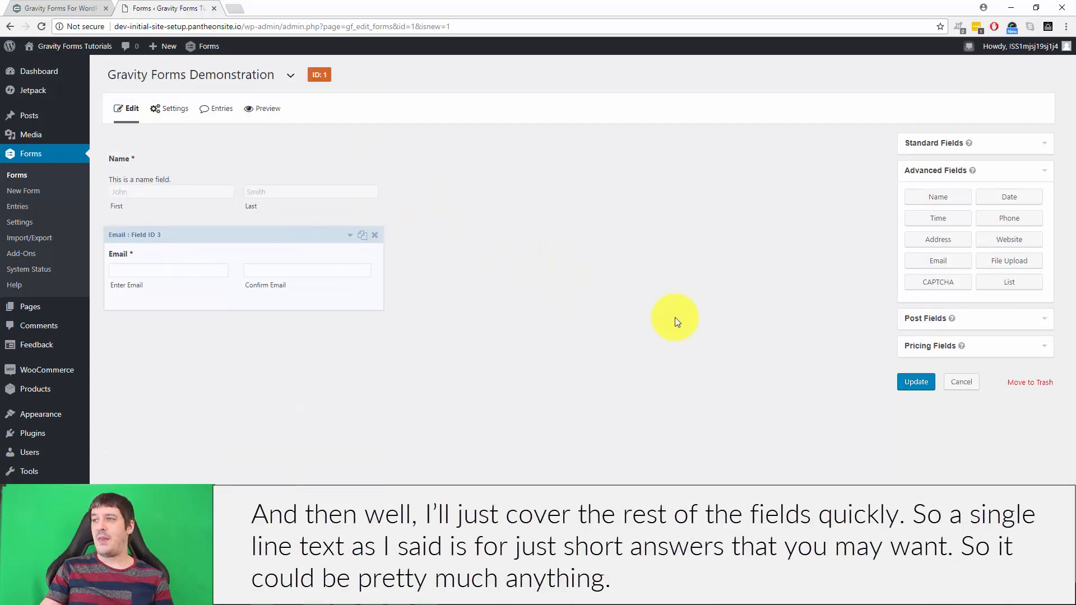
Step: Add a standard HTML field below the Email field and open its Content for editing
{"action": "left_click", "coordinate": [928, 141]}
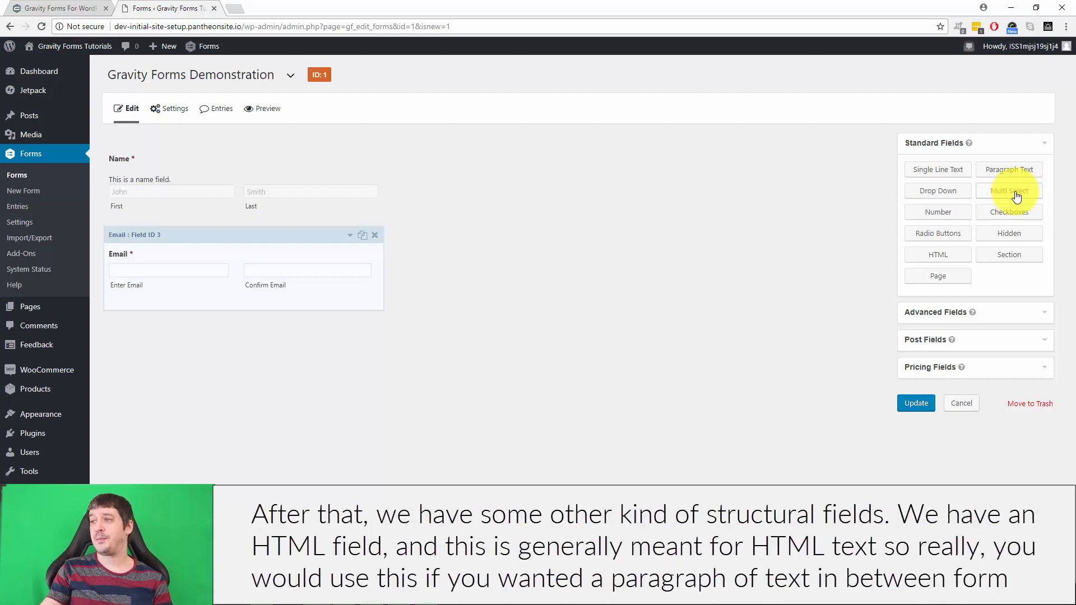
{"action": "left_click", "coordinate": [940, 259]}
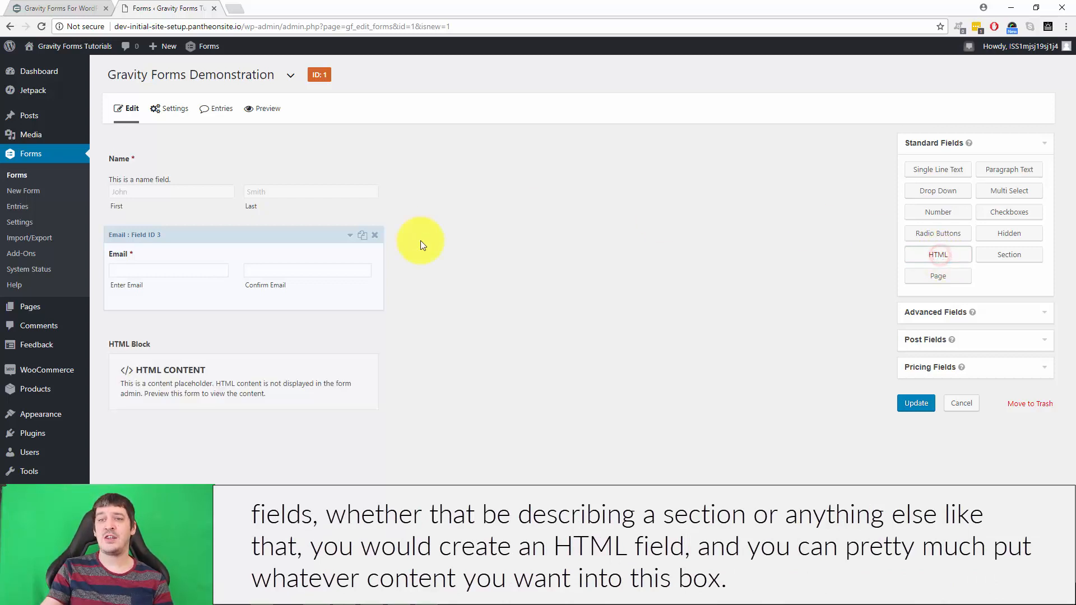
{"action": "left_click", "coordinate": [185, 379]}
{"action": "scroll", "coordinate": [361, 406], "scroll_direction": "down", "scroll_amount": 2}
{"action": "left_click", "coordinate": [187, 391]}
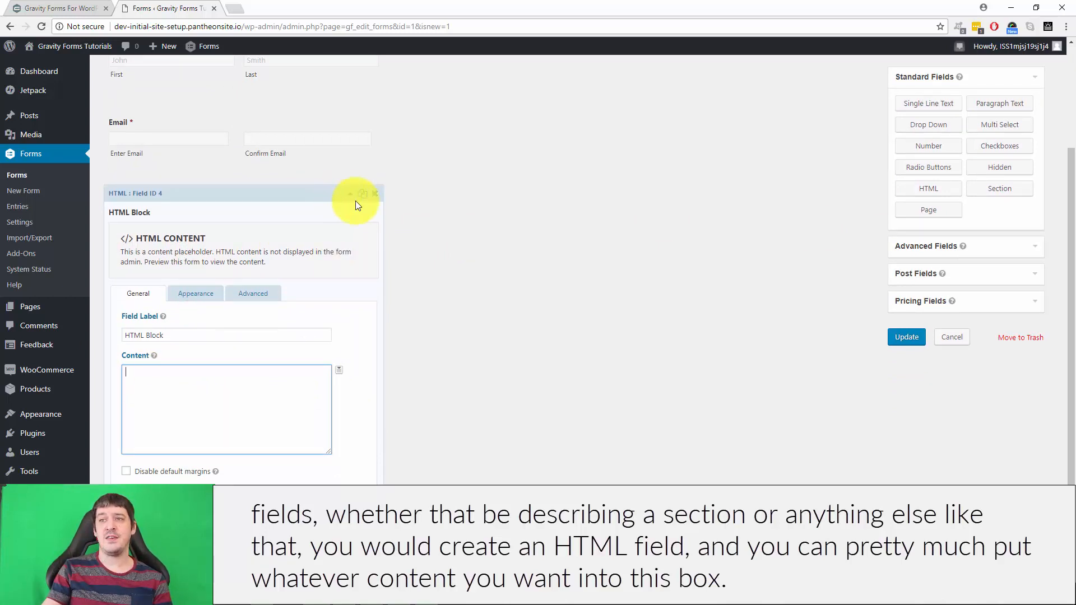
Step: Delete the HTML field from the form
{"action": "left_click", "coordinate": [375, 193]}
{"action": "scroll", "coordinate": [550, 99], "scroll_direction": "up", "scroll_amount": 2}
{"action": "left_click", "coordinate": [569, 95]}
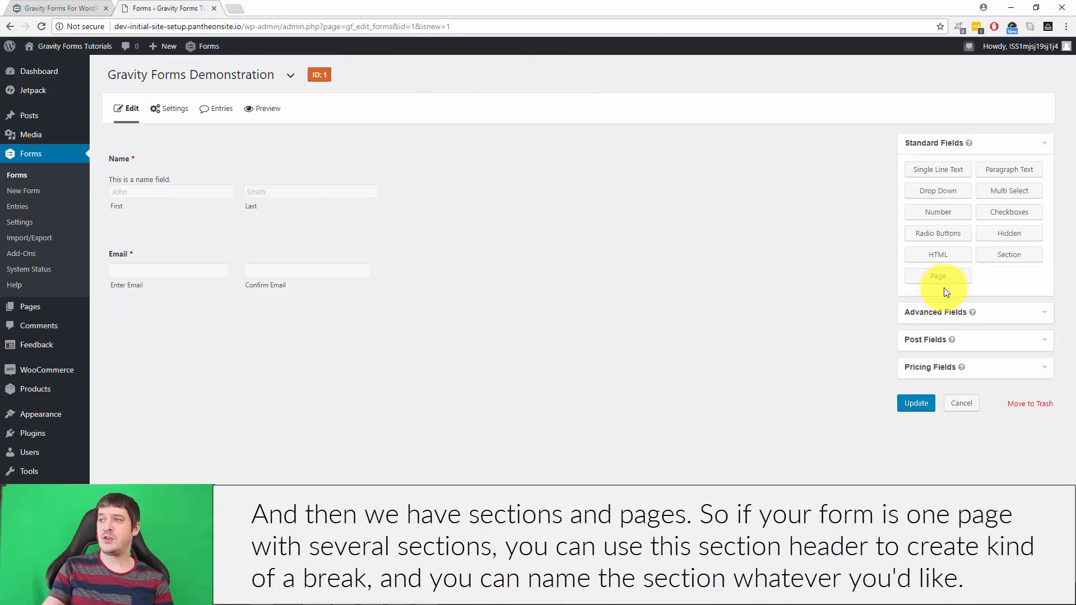
Step: Add a Section field below the Email field and set its label to "Personal Information"
{"action": "left_click", "coordinate": [1004, 262]}
{"action": "left_click", "coordinate": [242, 344]}
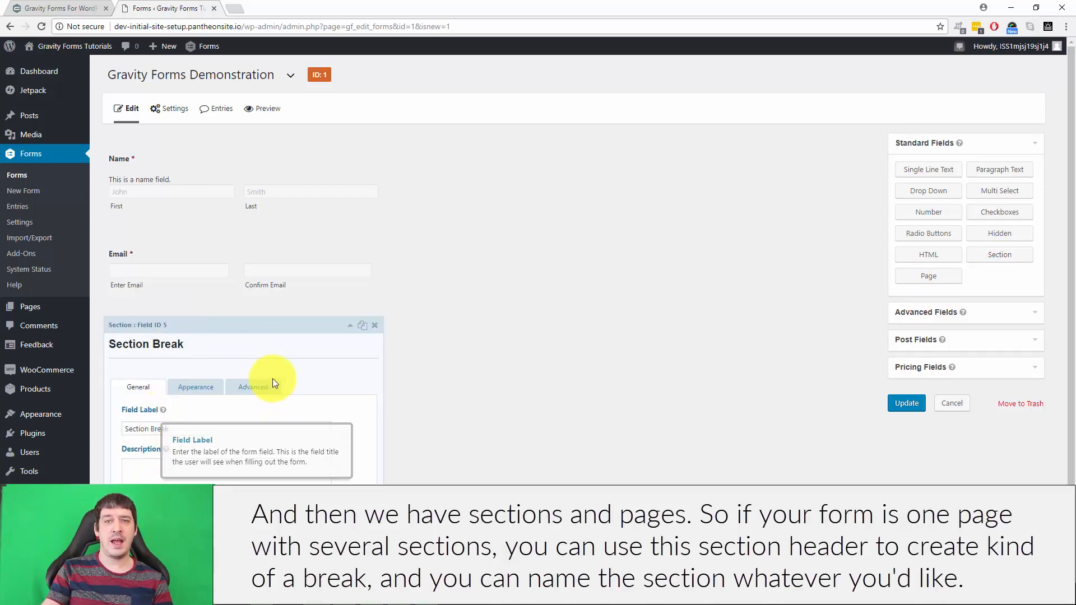
{"action": "left_click", "coordinate": [182, 429]}
{"action": "left_click_drag", "start_coordinate": [144, 427], "coordinate": [99, 423]}
{"action": "type", "text": "P"}
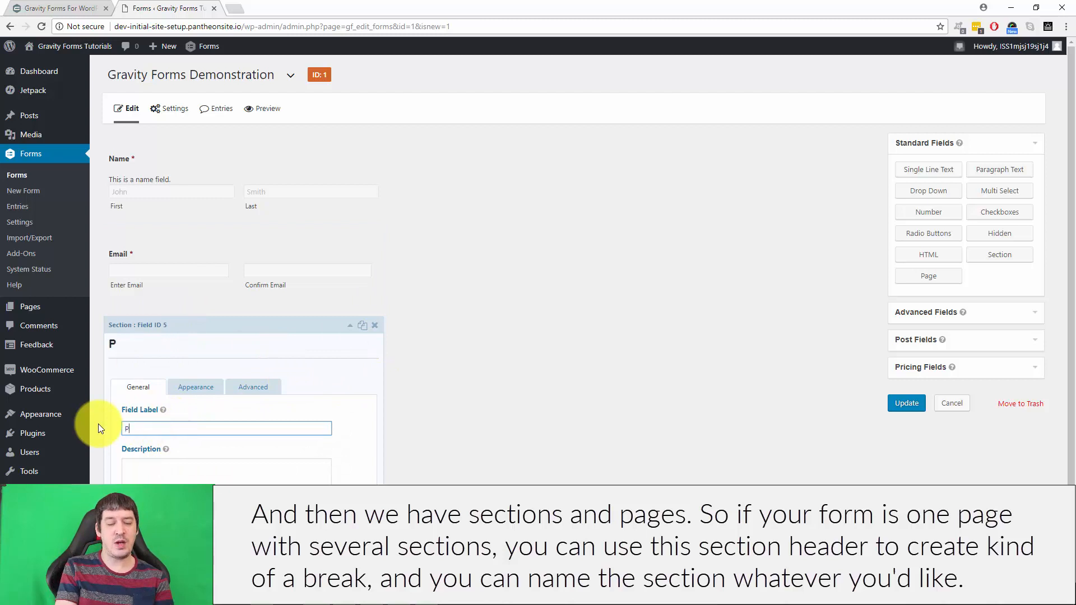
{"action": "type", "text": "ersonal Information"}
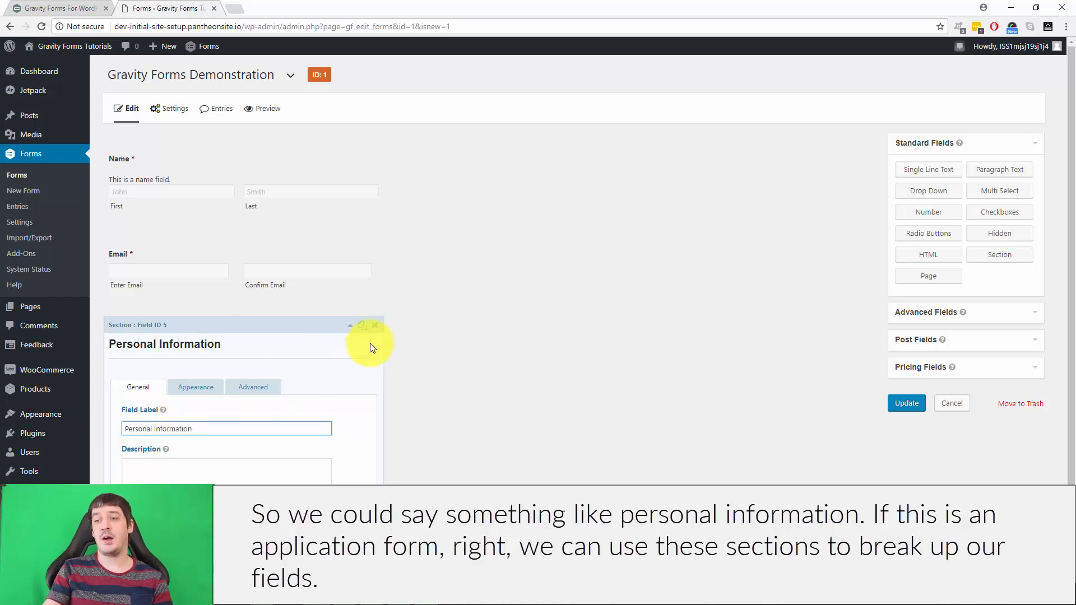
Step: Delete the "Personal Information" section from the form
{"action": "left_click", "coordinate": [375, 325]}
{"action": "left_click", "coordinate": [585, 96]}
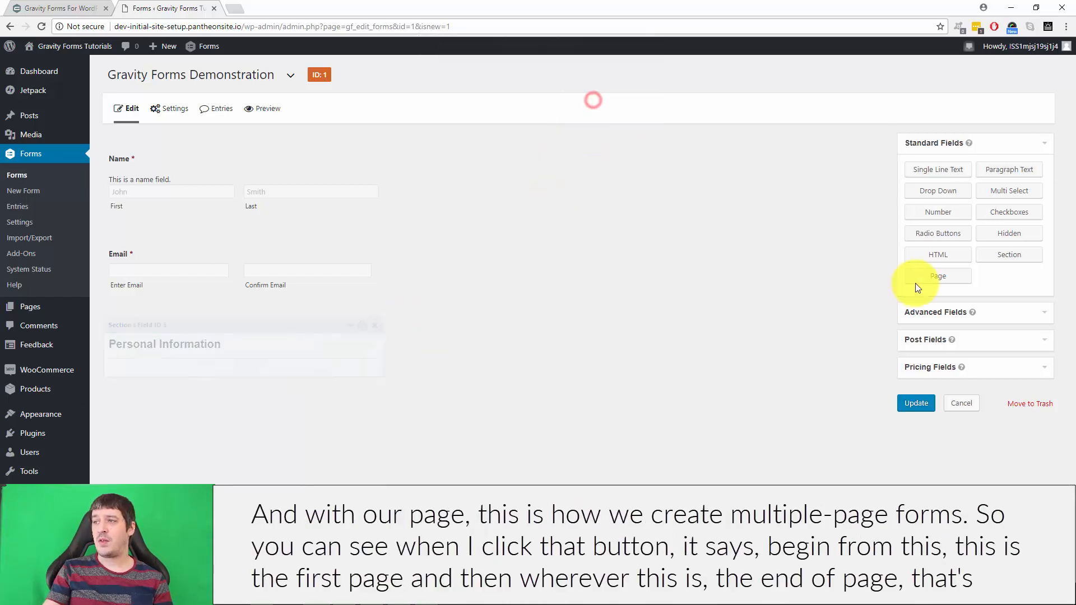
Step: Add a Page field below the Email field, then expand and collapse the paging options at the start of the form
{"action": "left_click", "coordinate": [940, 276]}
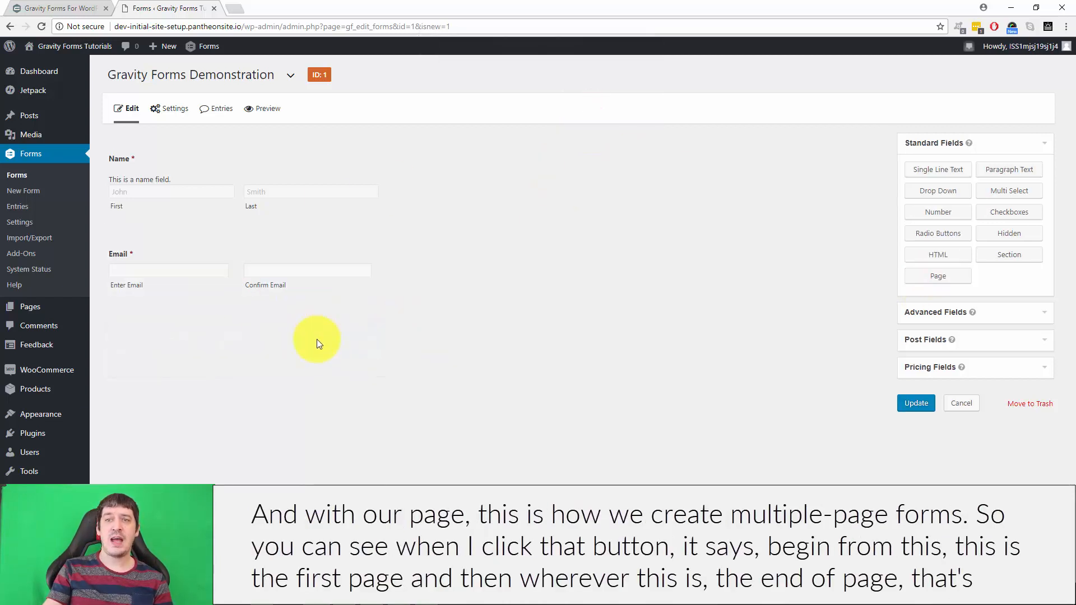
{"action": "left_click", "coordinate": [931, 280]}
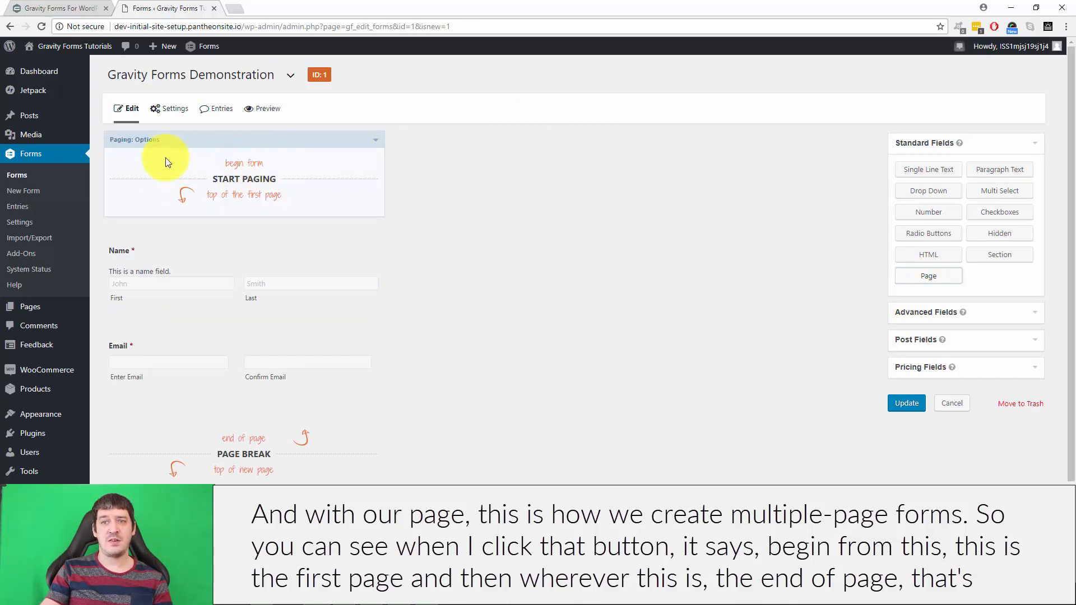
{"action": "scroll", "coordinate": [268, 195], "scroll_direction": "down", "scroll_amount": 1}
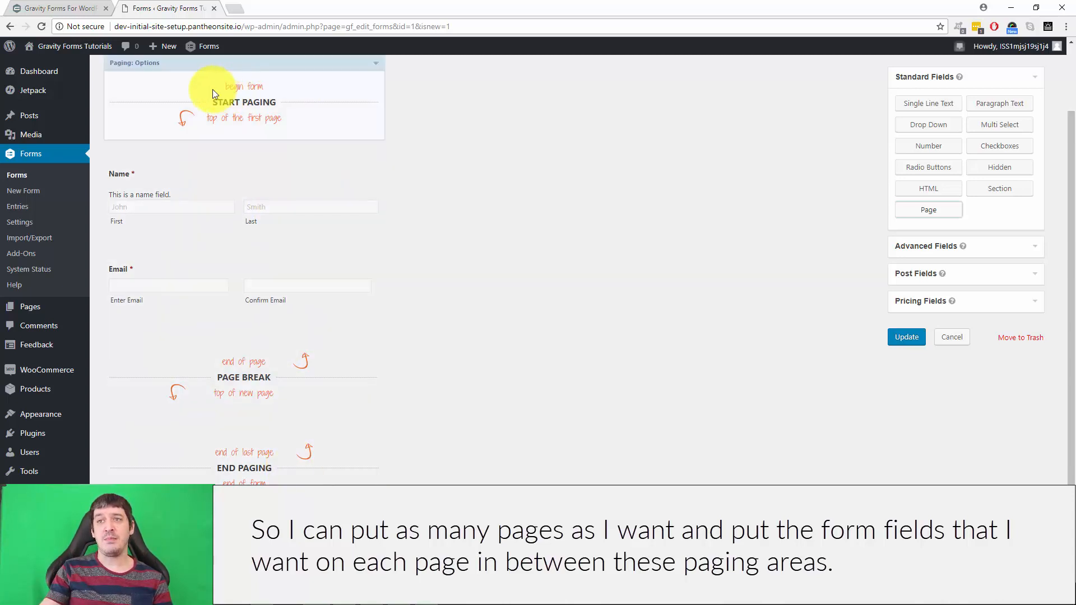
{"action": "scroll", "coordinate": [449, 198], "scroll_direction": "up", "scroll_amount": 1}
{"action": "scroll", "coordinate": [448, 197], "scroll_direction": "up", "scroll_amount": 2}
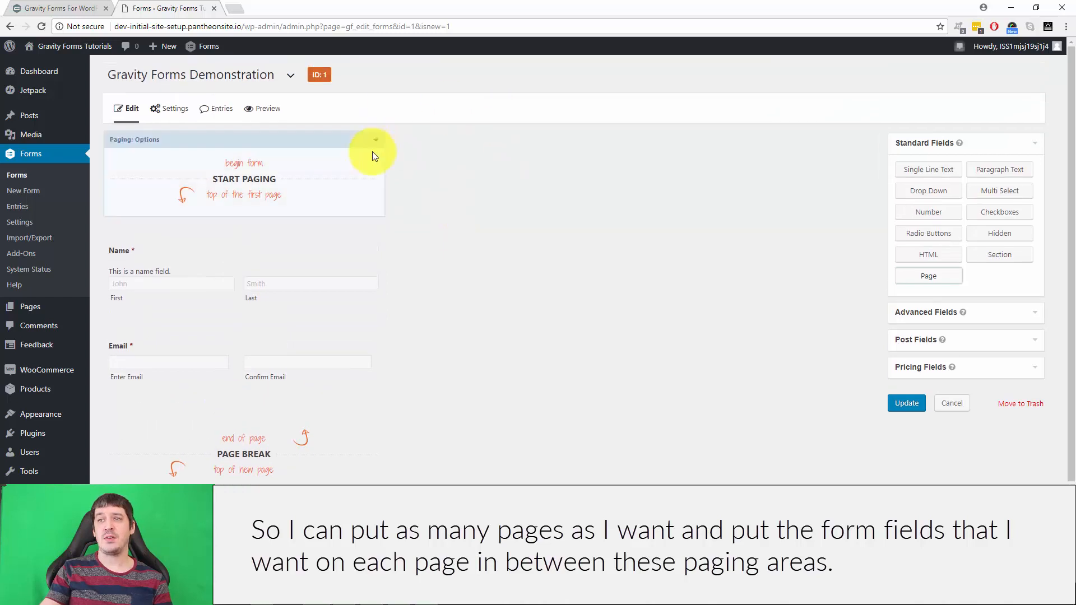
{"action": "left_click", "coordinate": [375, 140]}
{"action": "left_click", "coordinate": [375, 140]}
Step: Delete the page break below the Email field
{"action": "scroll", "coordinate": [489, 300], "scroll_direction": "down", "scroll_amount": 3}
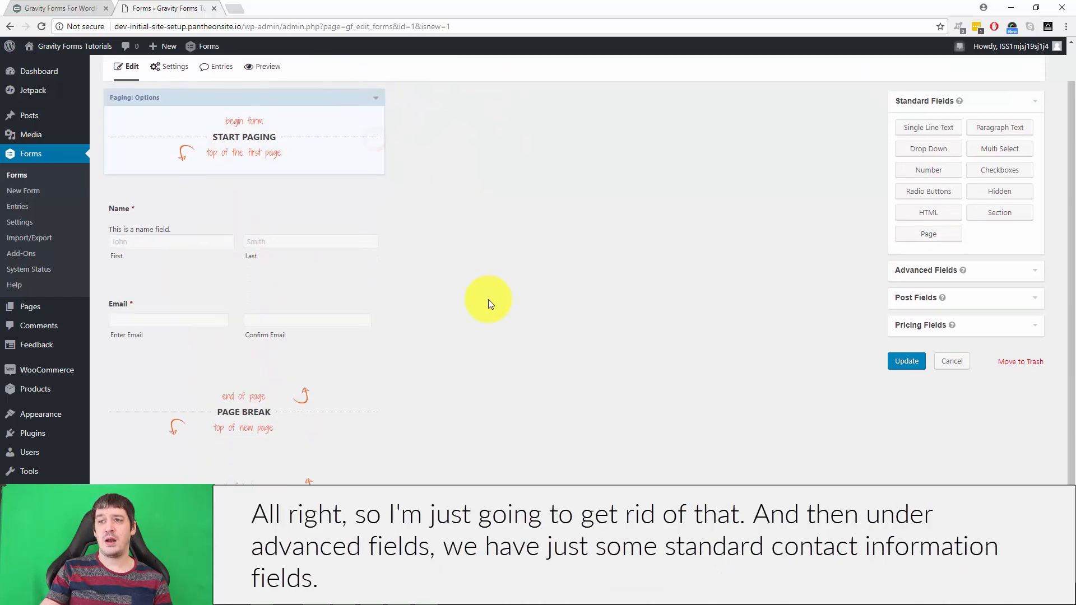
{"action": "left_click", "coordinate": [375, 340]}
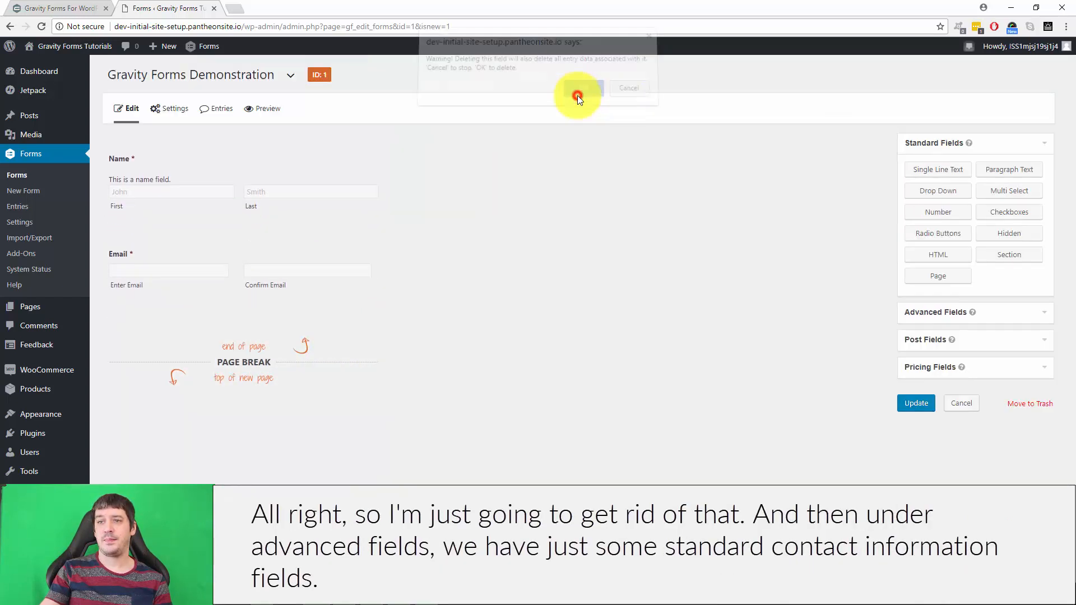
{"action": "left_click", "coordinate": [580, 96]}
Step: Add an advanced File Upload field below the Email field and open its allowed file extensions for editing
{"action": "left_click", "coordinate": [953, 311]}
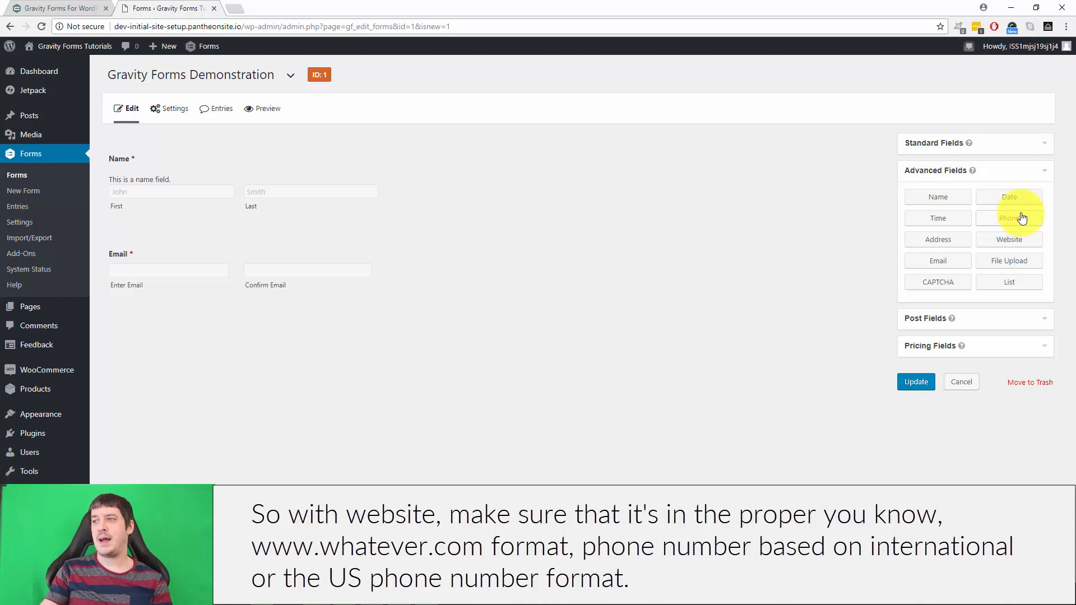
{"action": "left_click", "coordinate": [1009, 261]}
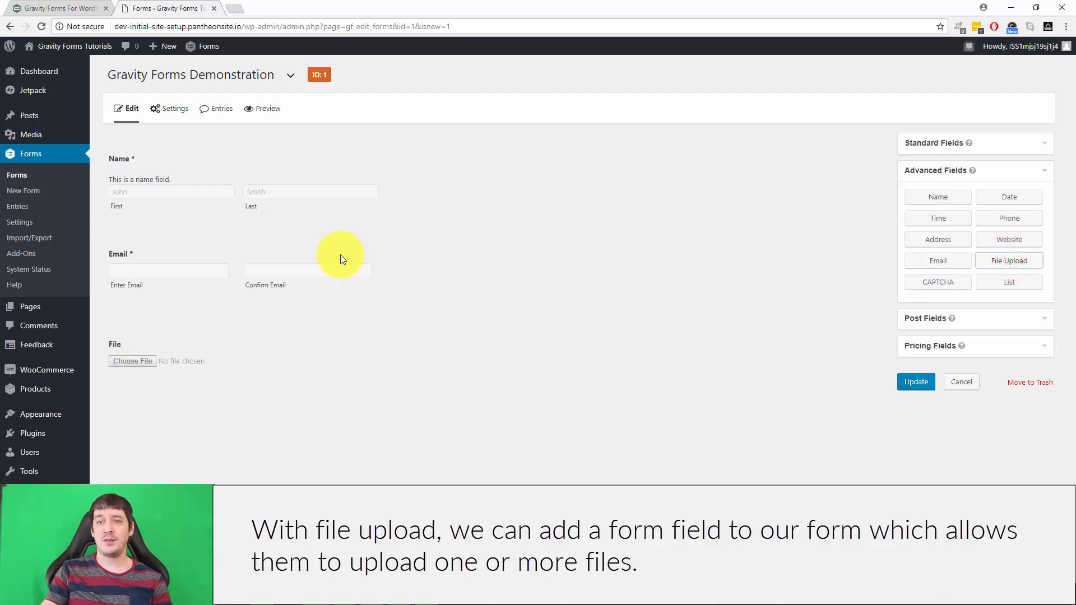
{"action": "left_click", "coordinate": [250, 356]}
{"action": "scroll", "coordinate": [472, 388], "scroll_direction": "down", "scroll_amount": 2}
{"action": "scroll", "coordinate": [472, 388], "scroll_direction": "down", "scroll_amount": 1}
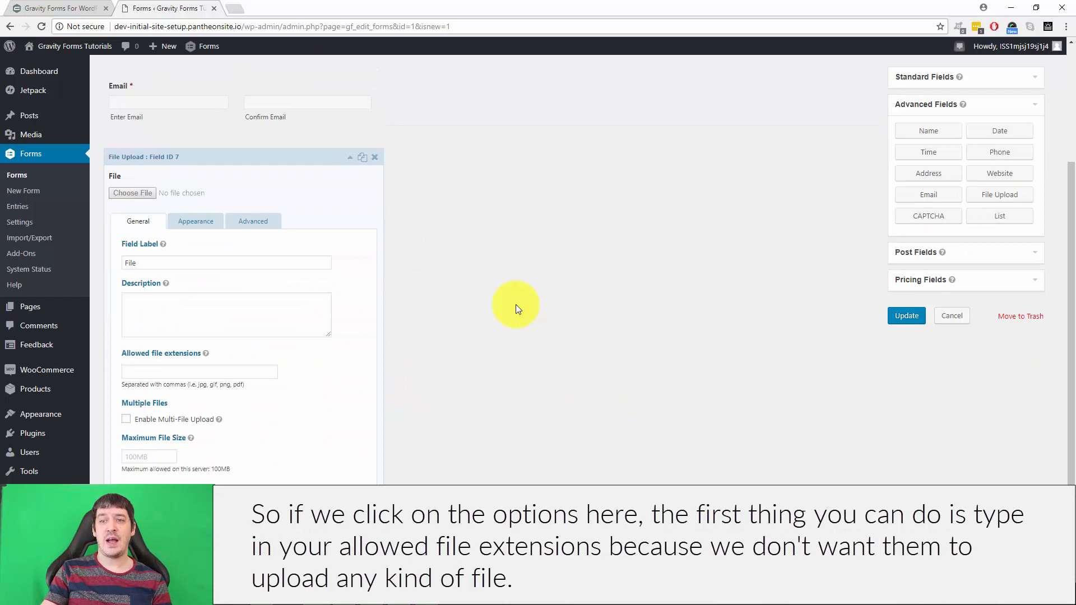
{"action": "left_click", "coordinate": [227, 372]}
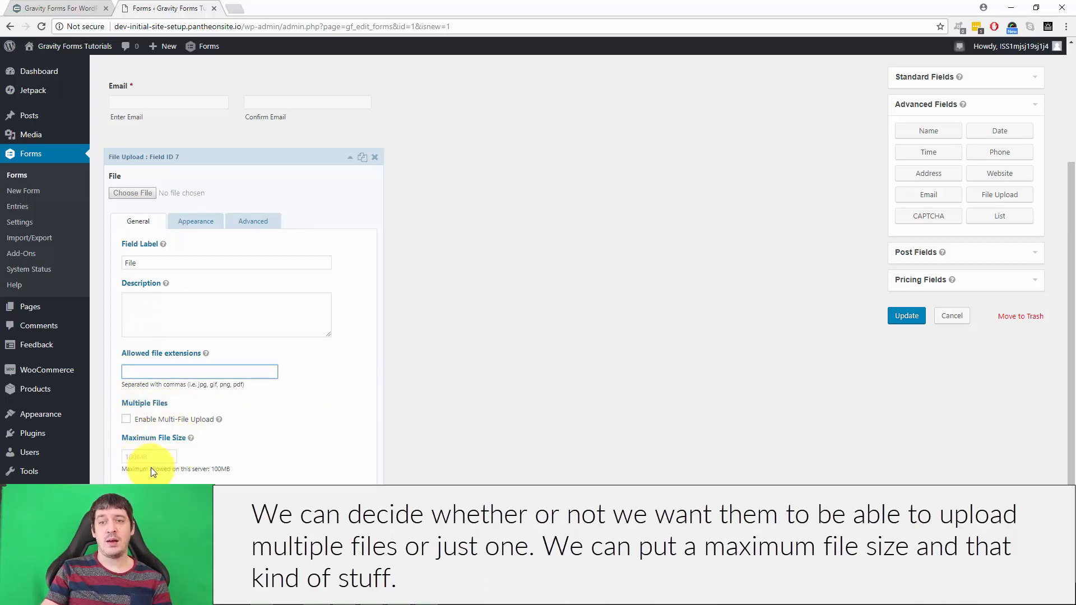
Step: Delete the File Upload field from the form
{"action": "left_click", "coordinate": [375, 157]}
{"action": "left_click", "coordinate": [583, 95]}
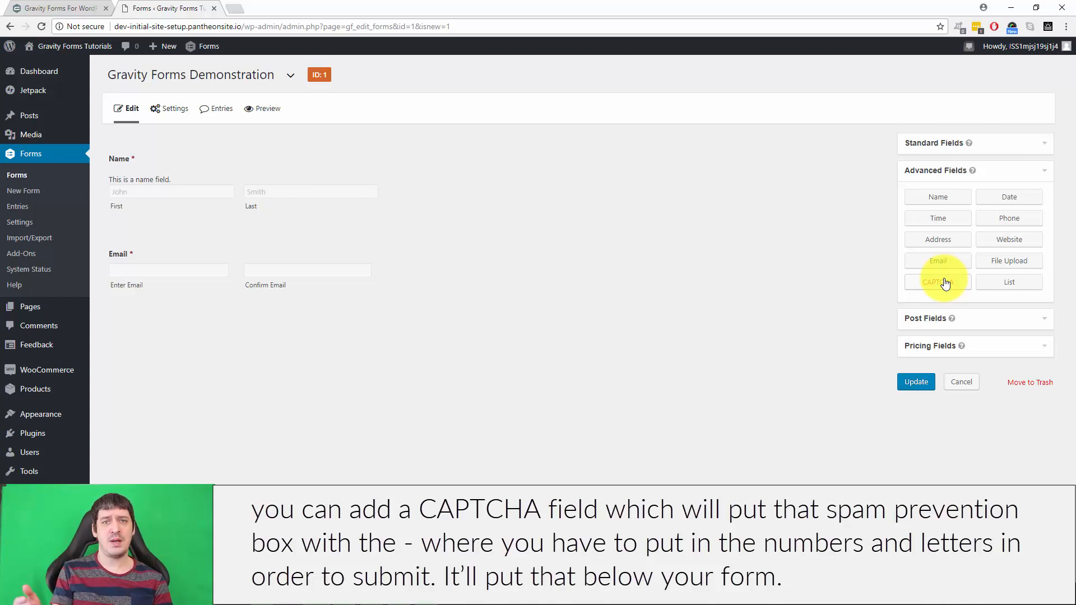
Step: Look through the available post fields and pricing fields
{"action": "left_click", "coordinate": [983, 317]}
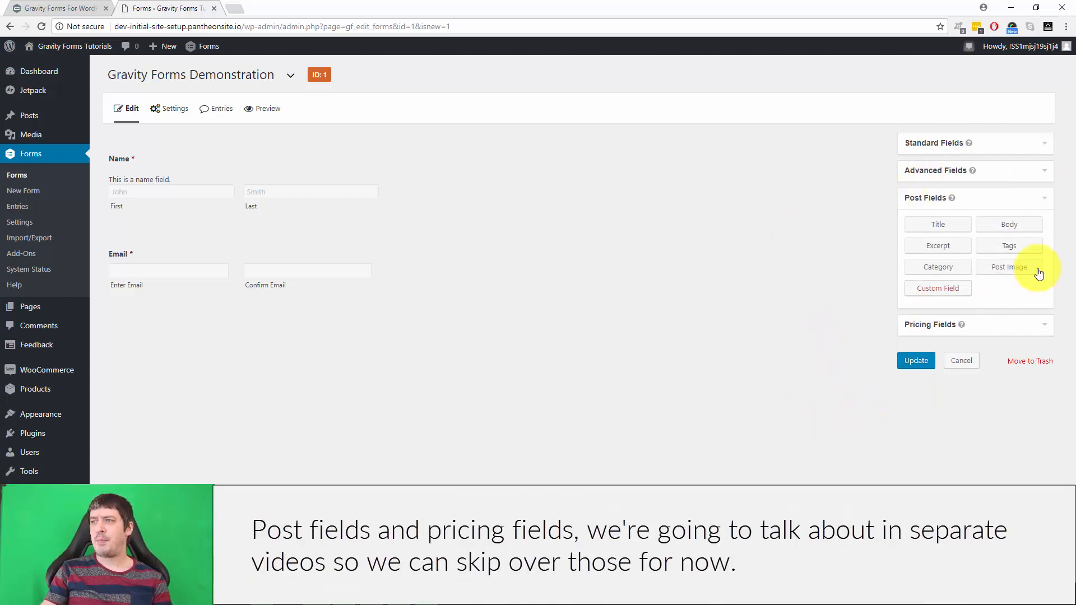
{"action": "left_click", "coordinate": [995, 328]}
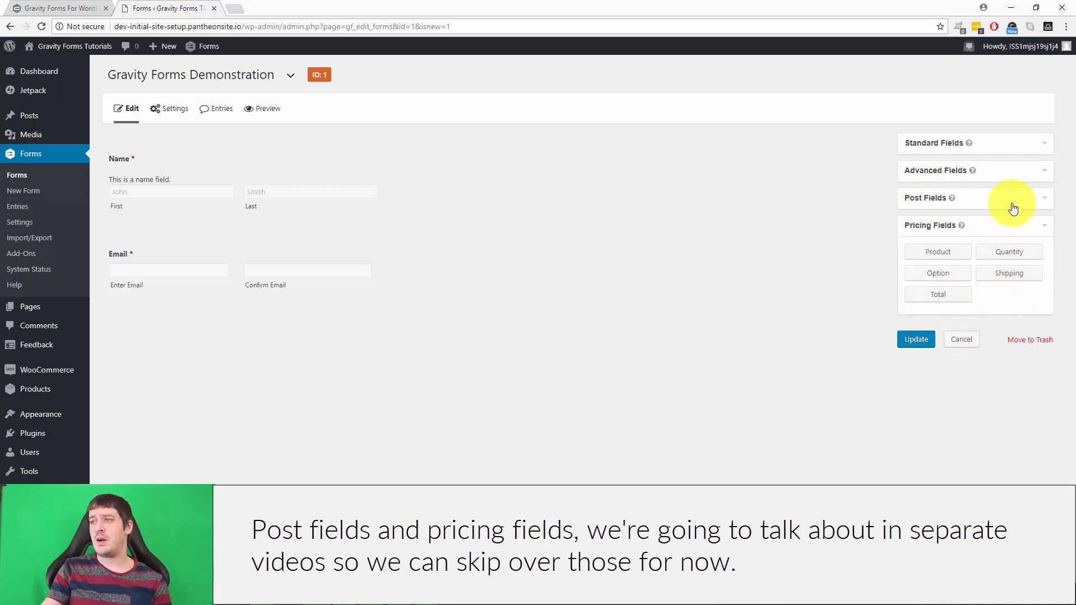
{"action": "left_click", "coordinate": [994, 226]}
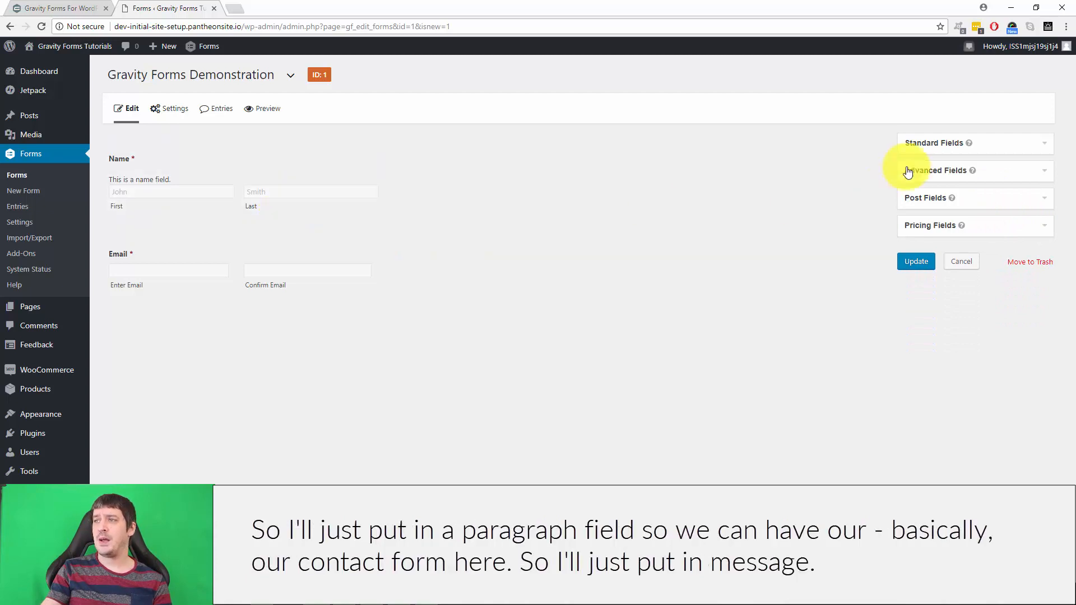
Step: Add a Paragraph Text field labelled "Message" below the Email field and save the form
{"action": "left_click", "coordinate": [1002, 143]}
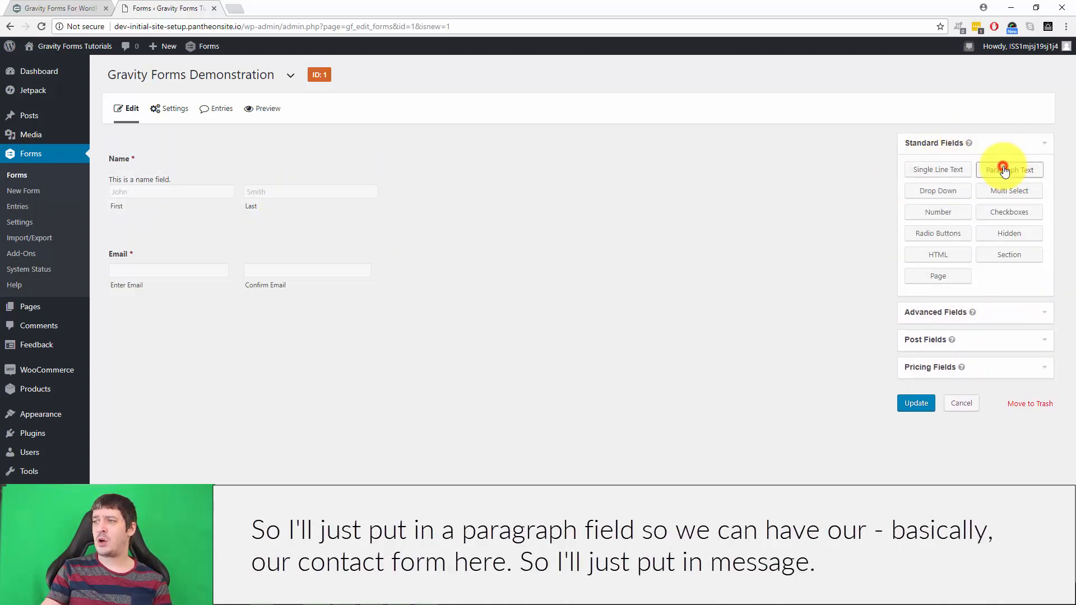
{"action": "left_click", "coordinate": [1009, 169]}
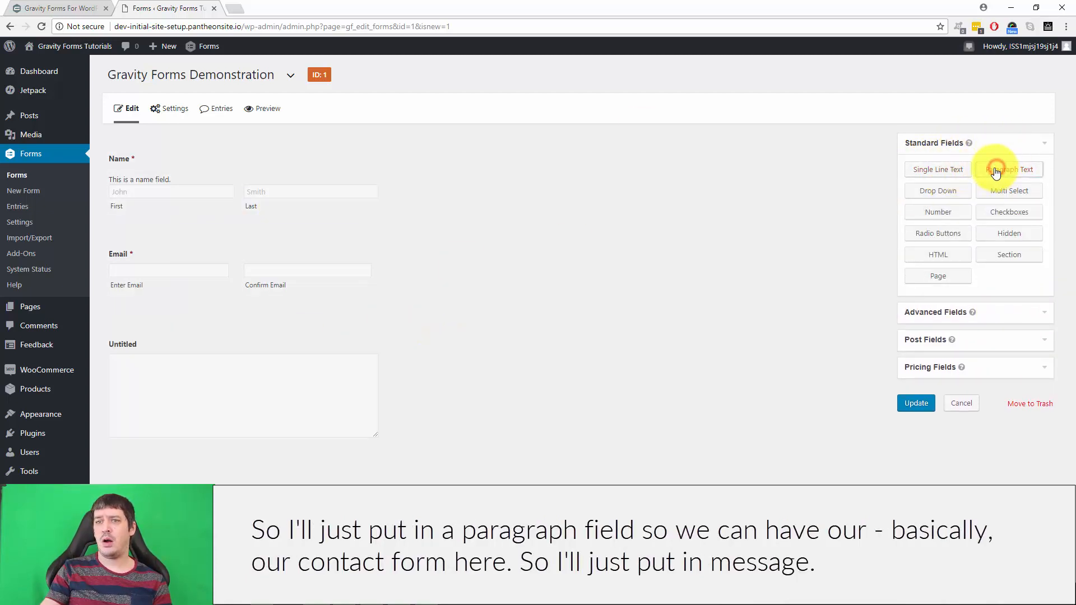
{"action": "left_click", "coordinate": [226, 390]}
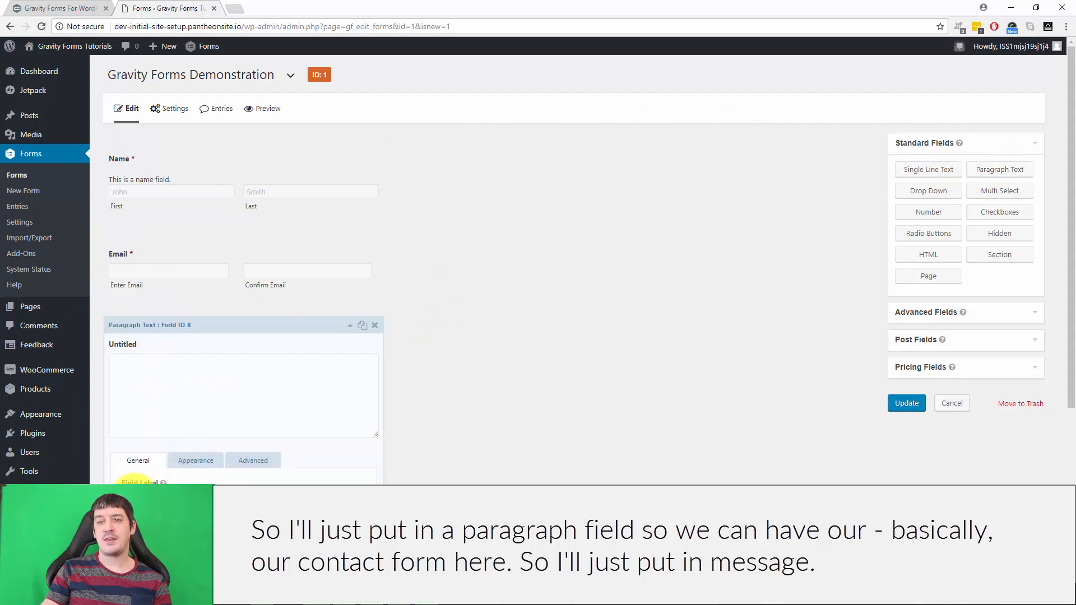
{"action": "type", "text": "Message"}
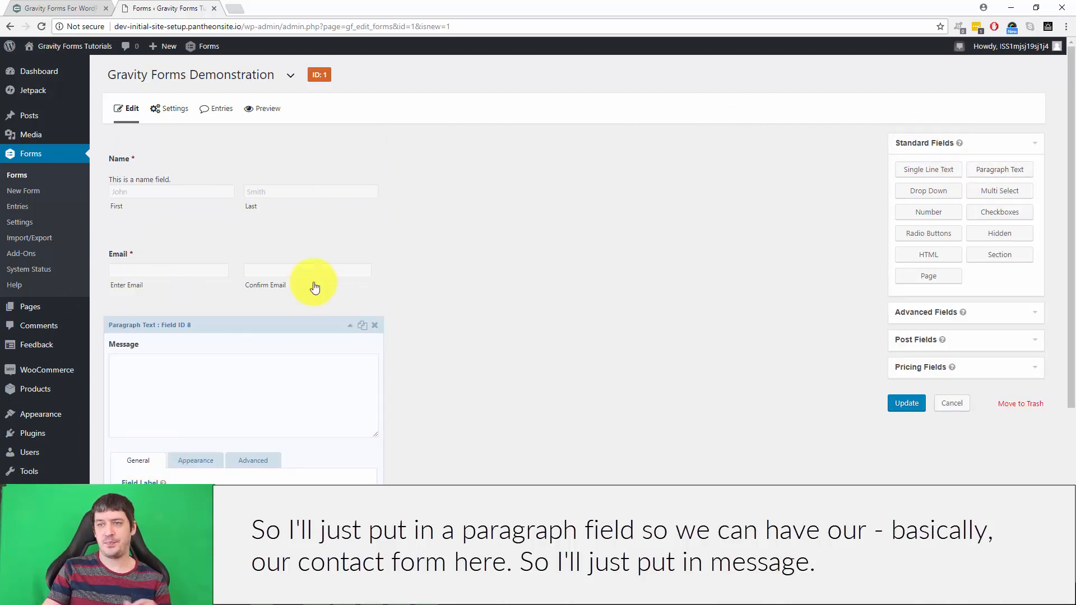
{"action": "left_click", "coordinate": [350, 326]}
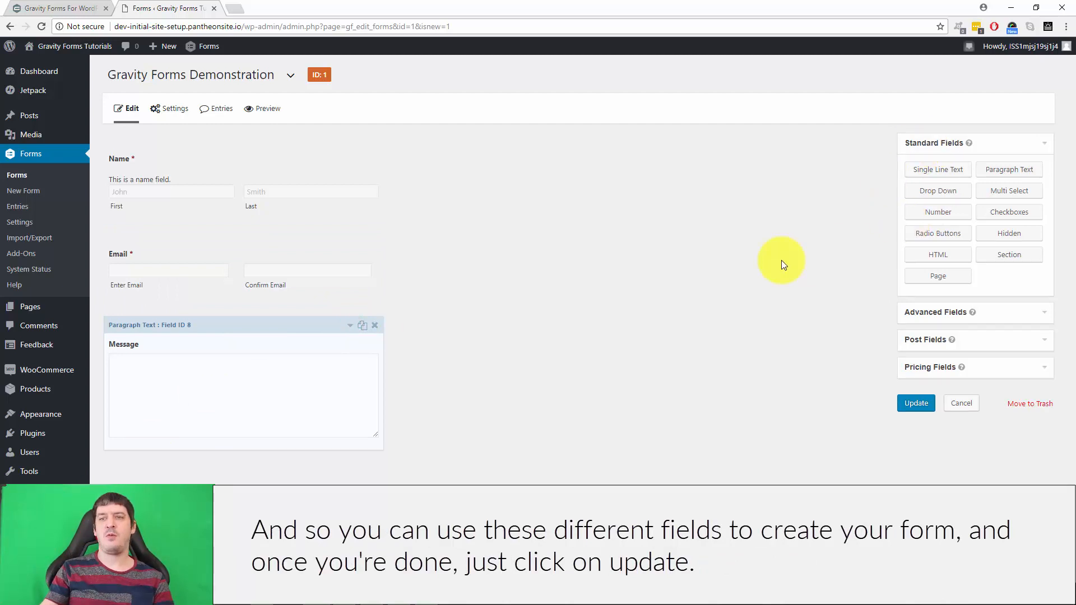
{"action": "left_click", "coordinate": [916, 404]}
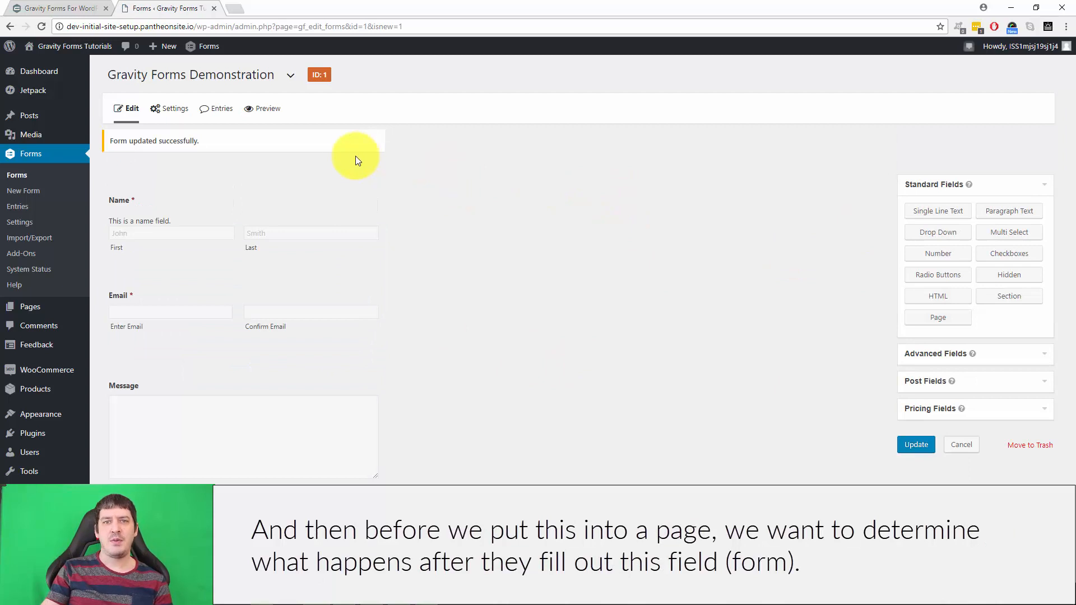
Step: Examine the form's general settings and open its list of confirmations
{"action": "mouse_move", "coordinate": [174, 112]}
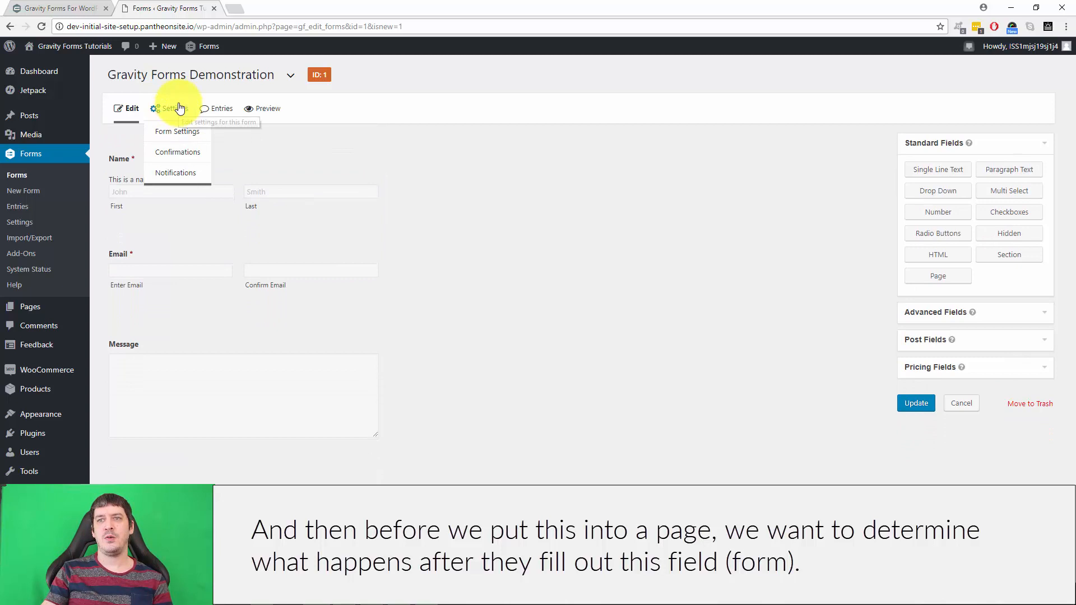
{"action": "left_click", "coordinate": [177, 131]}
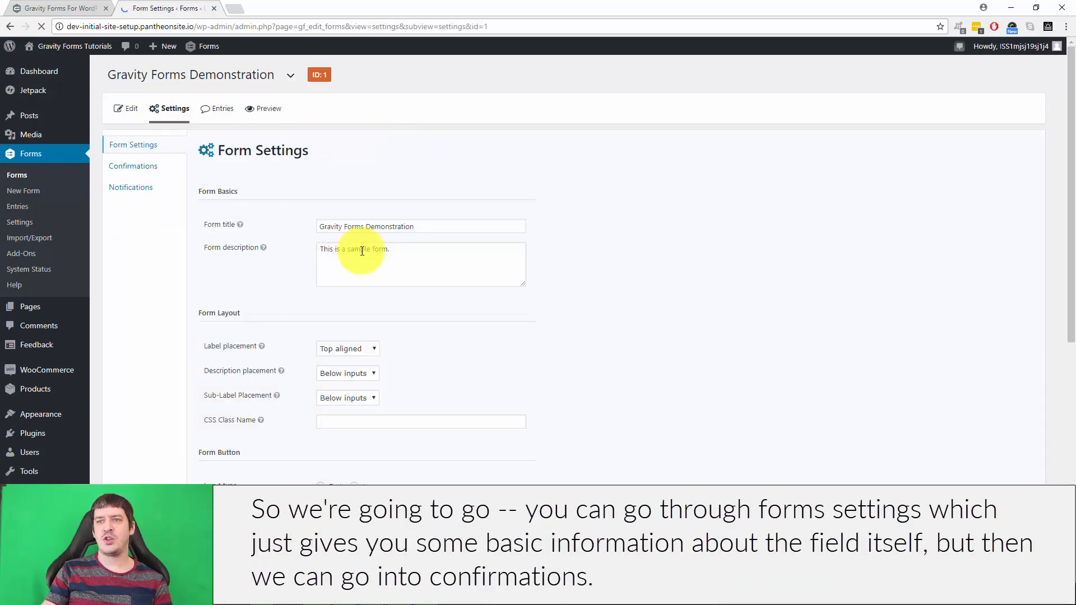
{"action": "scroll", "coordinate": [360, 252], "scroll_direction": "down", "scroll_amount": 6}
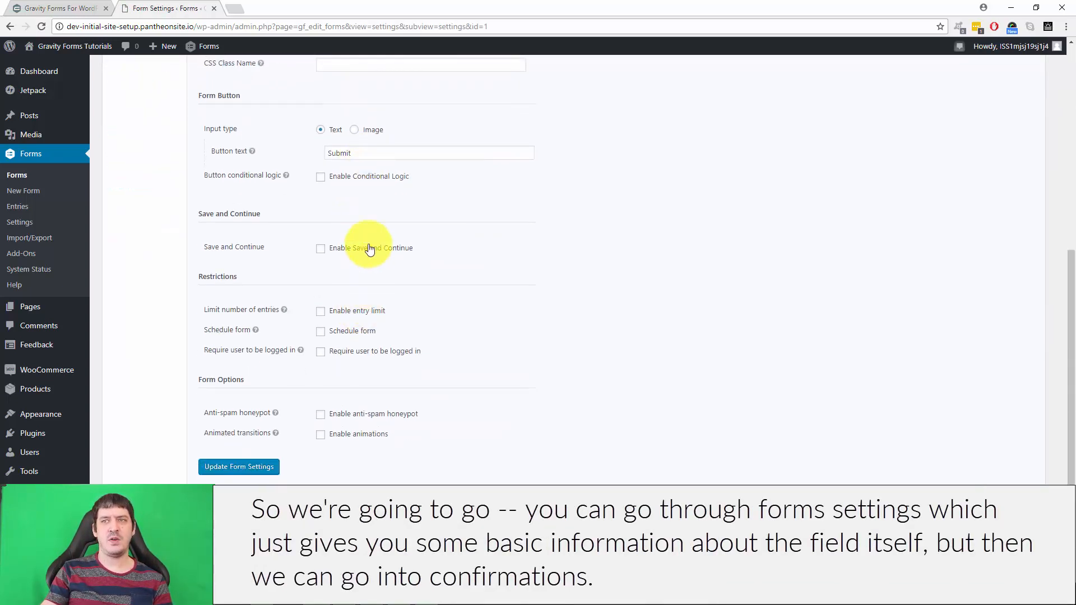
{"action": "scroll", "coordinate": [361, 245], "scroll_direction": "up", "scroll_amount": 6}
{"action": "left_click", "coordinate": [135, 148]}
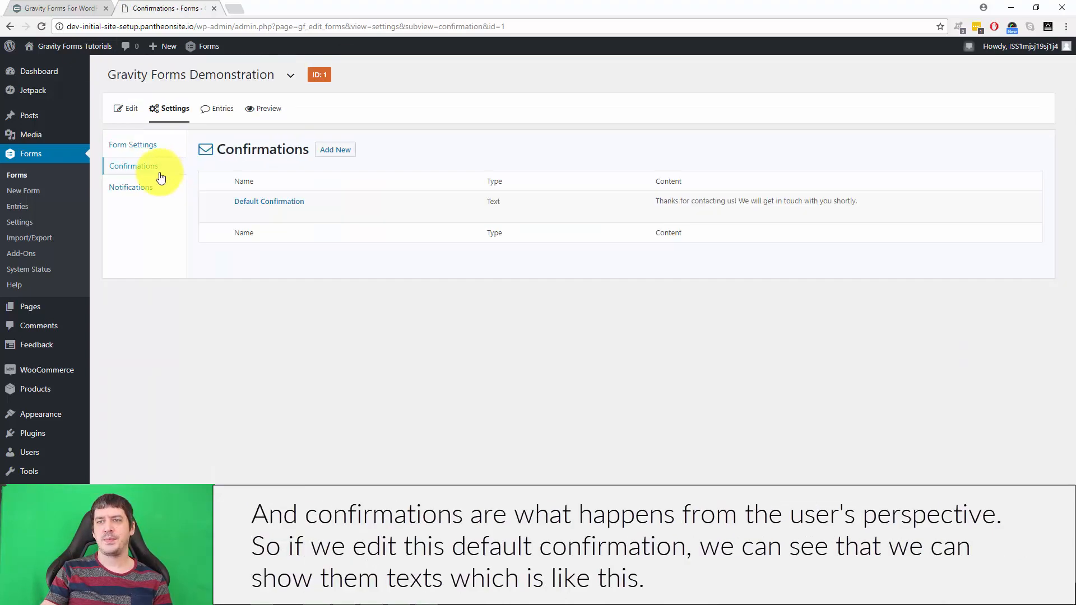
Step: Open the Default Confirmation for editing and examine its Text, Page and Redirect confirmation types
{"action": "mouse_move", "coordinate": [279, 209]}
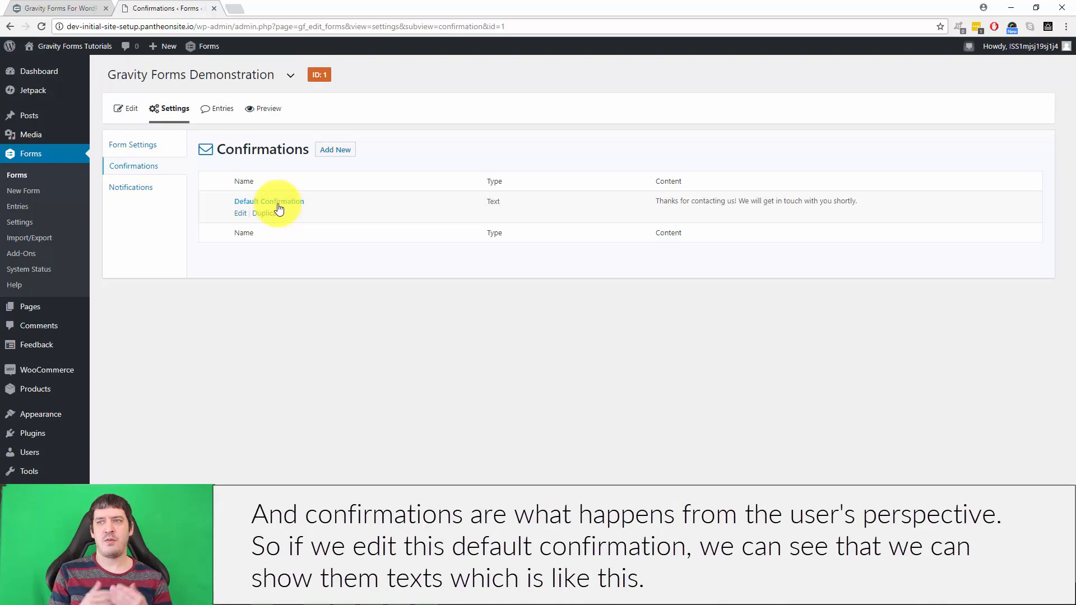
{"action": "left_click", "coordinate": [239, 213]}
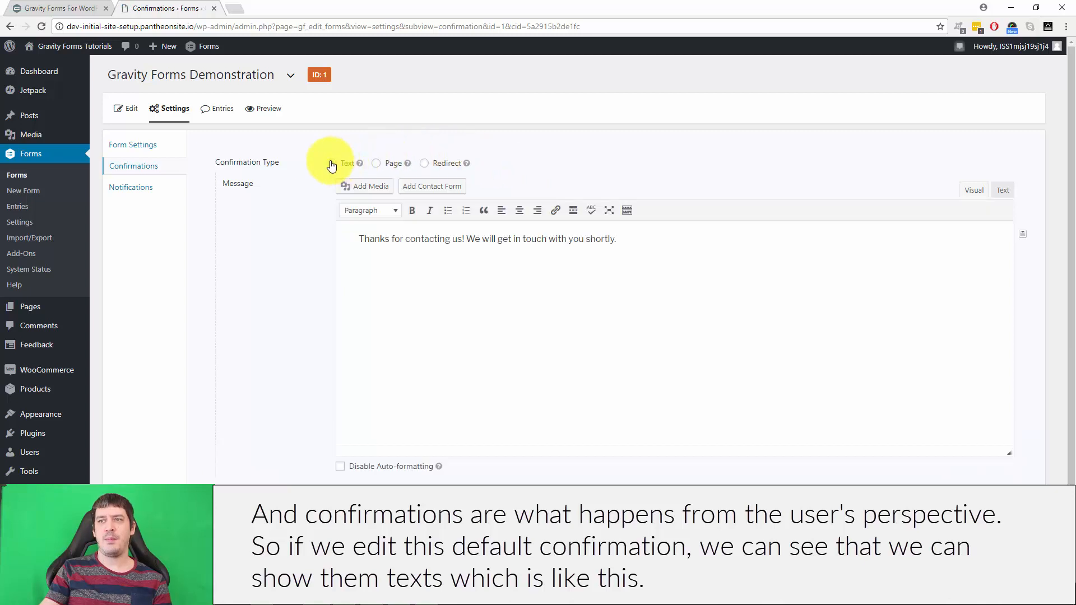
{"action": "left_click_drag", "start_coordinate": [354, 240], "coordinate": [694, 231]}
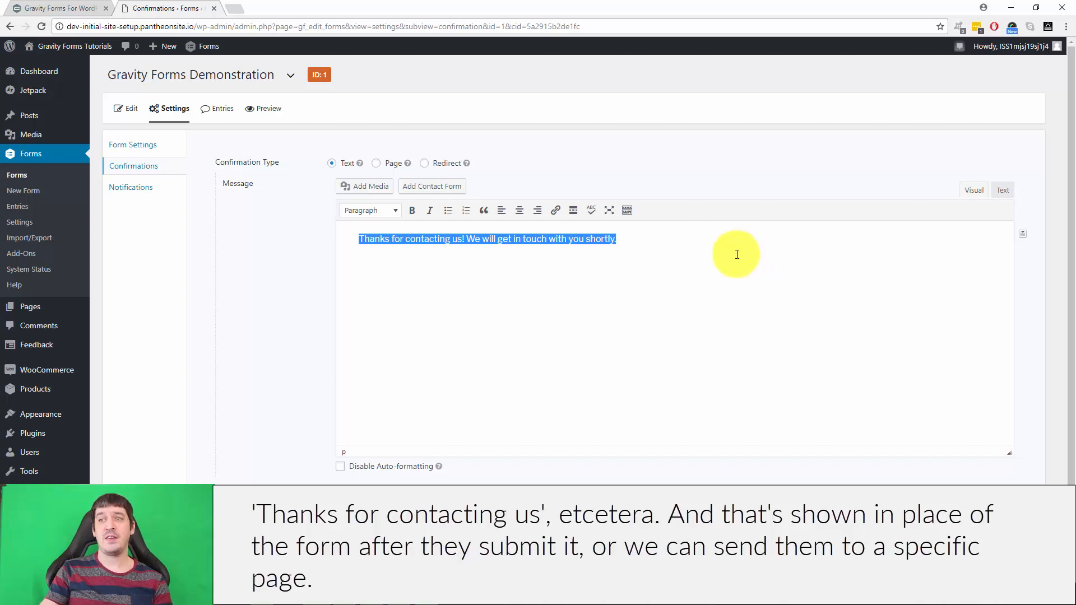
{"action": "left_click", "coordinate": [380, 167]}
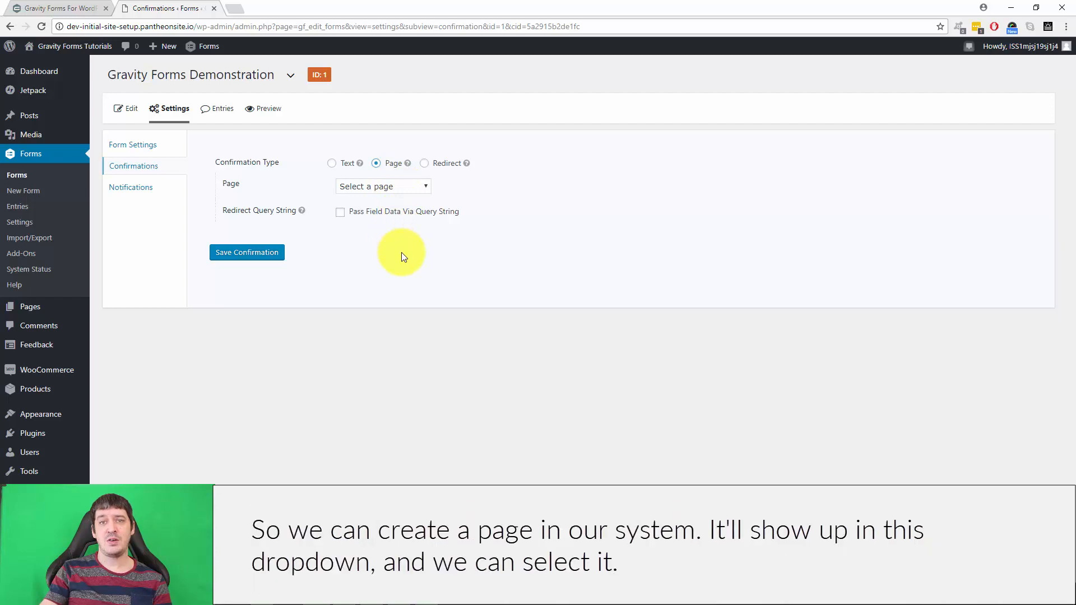
{"action": "left_click", "coordinate": [374, 186]}
{"action": "left_click", "coordinate": [577, 208]}
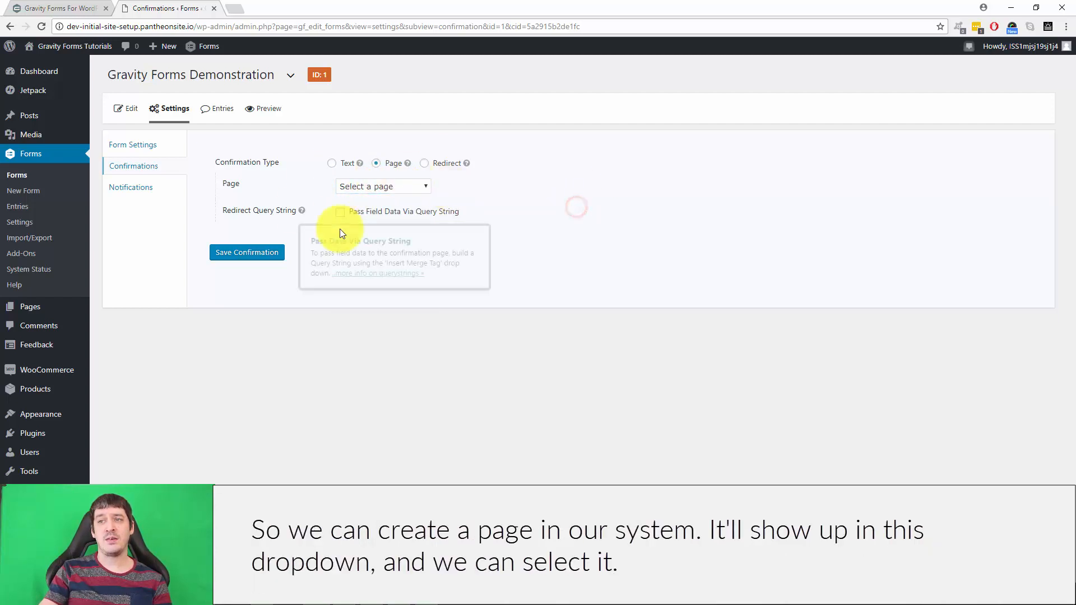
{"action": "left_click", "coordinate": [424, 163]}
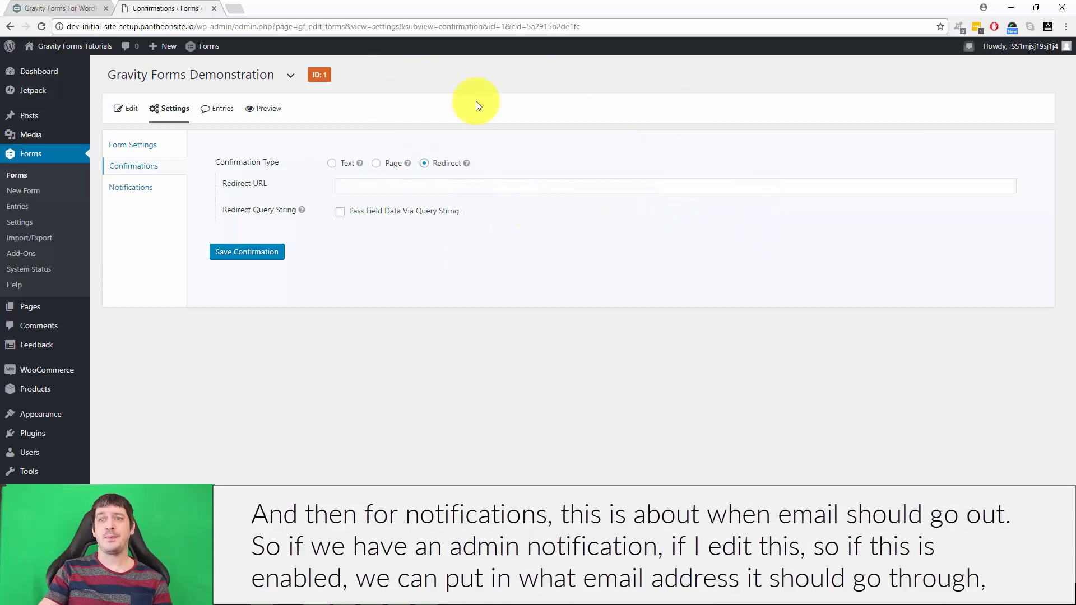
Step: Open the form's Admin Notification for editing and review its recipient, sender, subject and message settings
{"action": "left_click", "coordinate": [125, 188]}
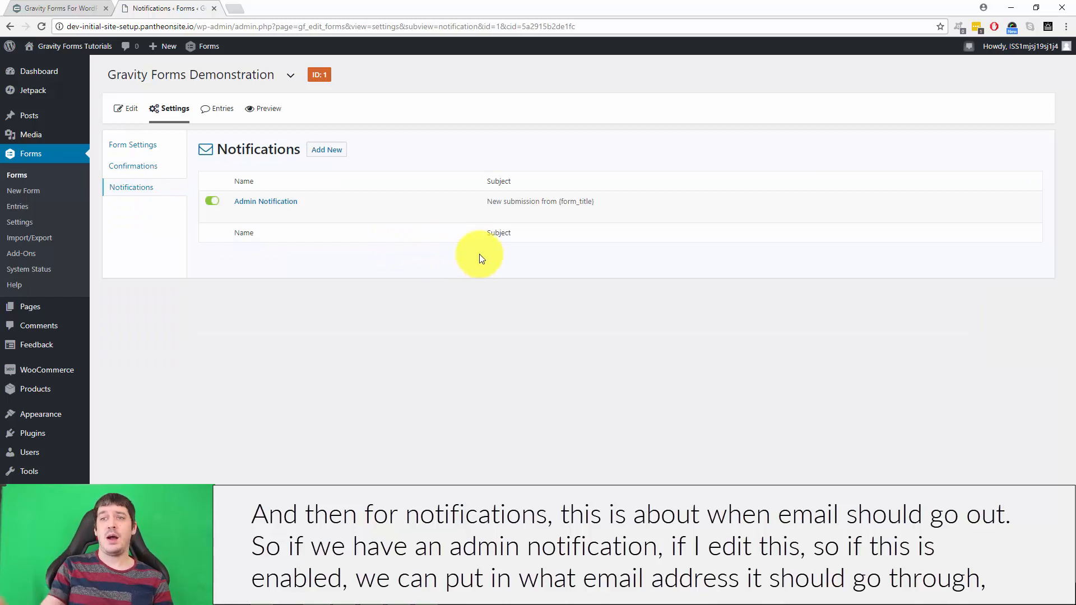
{"action": "left_click", "coordinate": [240, 213]}
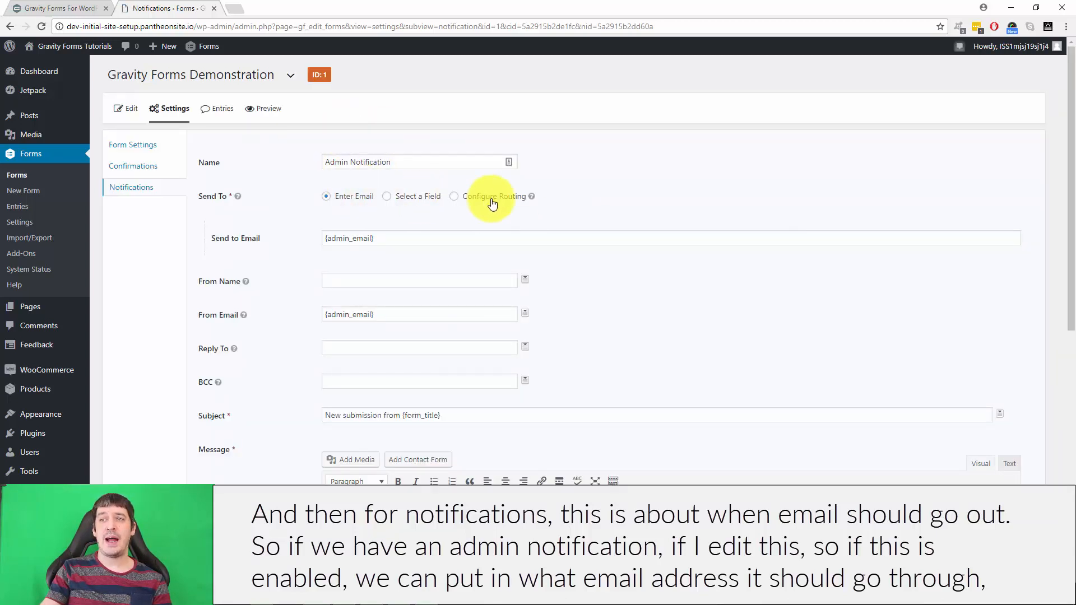
{"action": "scroll", "coordinate": [492, 204], "scroll_direction": "down", "scroll_amount": 2}
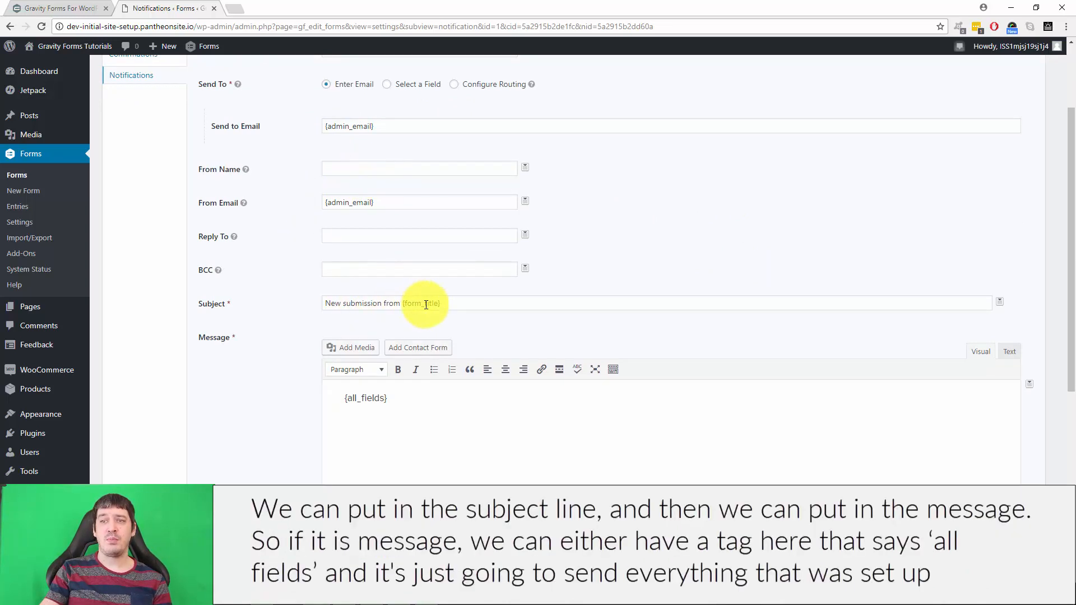
{"action": "scroll", "coordinate": [541, 316], "scroll_direction": "down", "scroll_amount": 3}
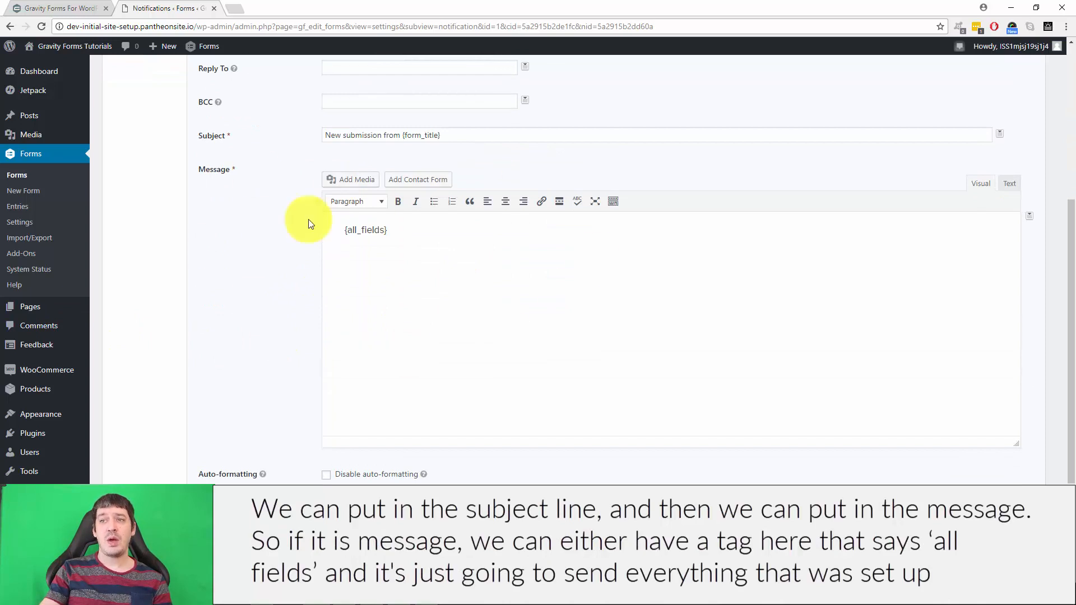
Step: Add a "Name:" line with the Name (First) and Name (Last) merge tags below {all_fields} in the notification message
{"action": "left_click", "coordinate": [418, 230]}
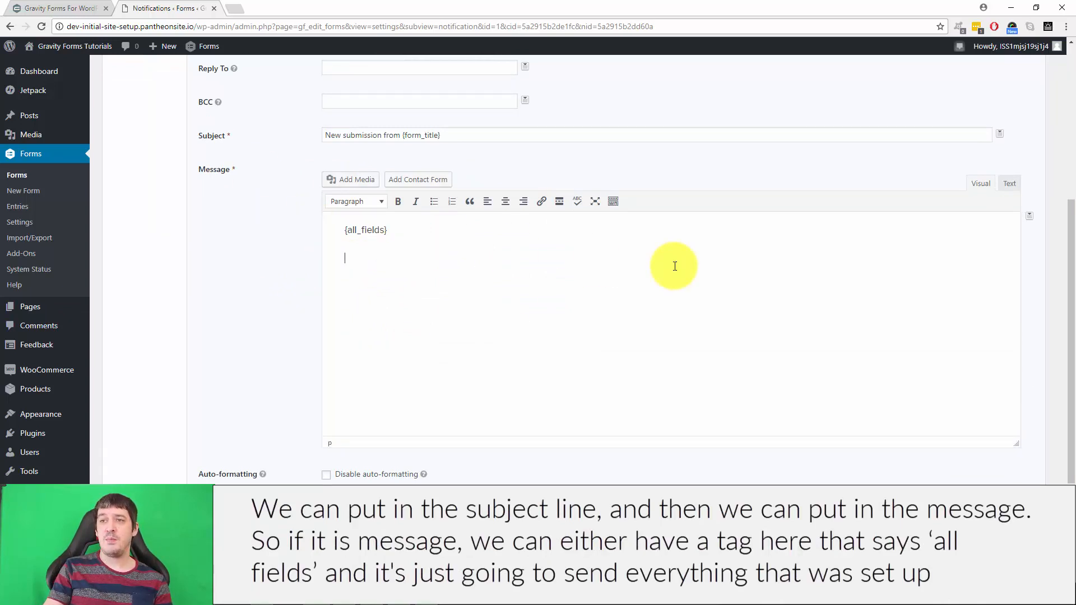
{"action": "key", "text": "Return"}
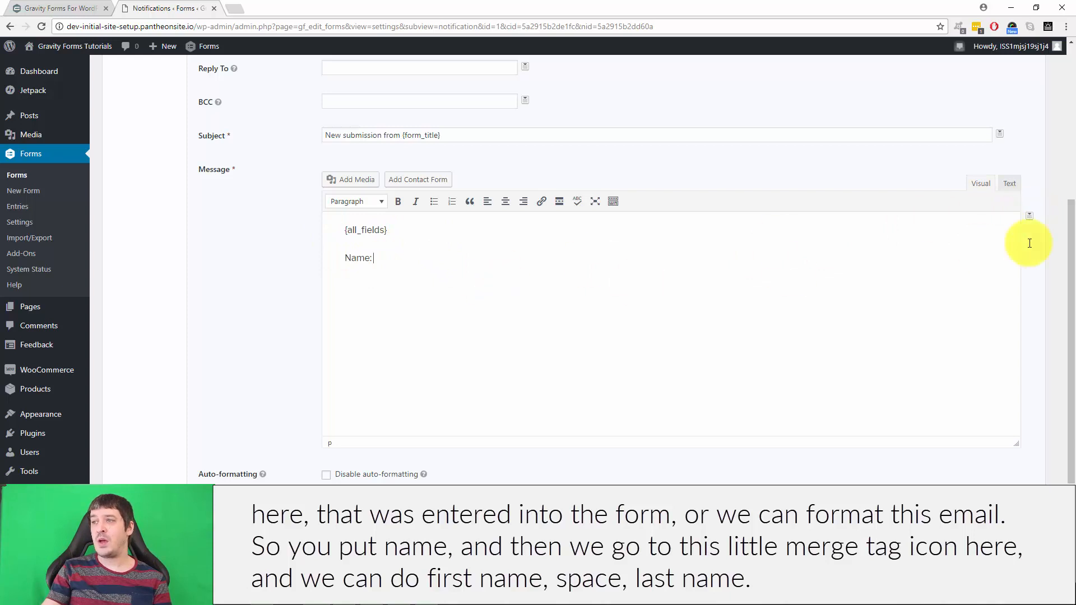
{"action": "left_click", "coordinate": [1030, 217]}
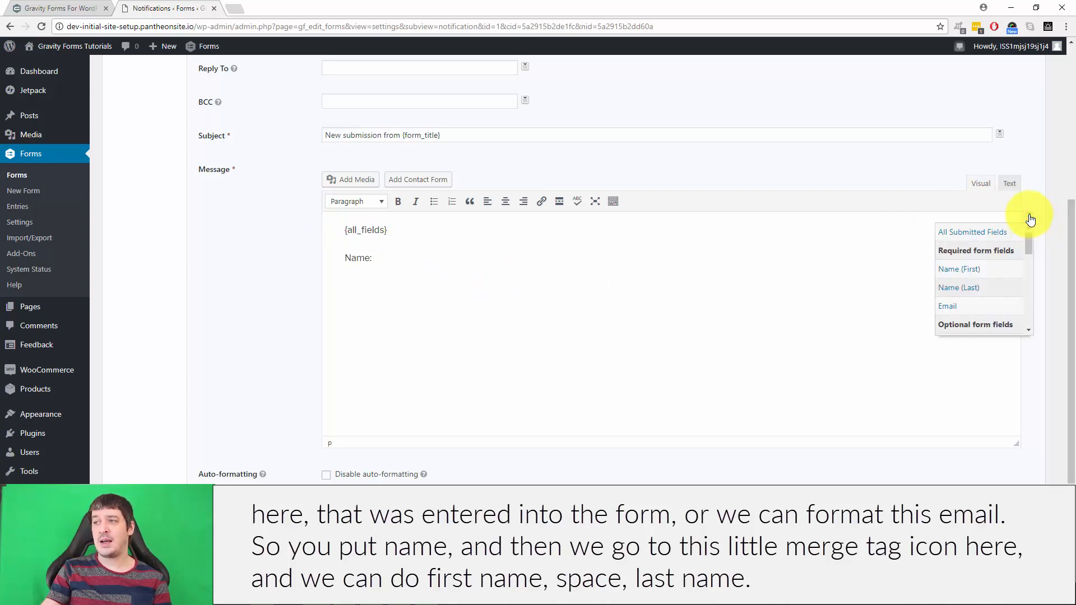
{"action": "left_click", "coordinate": [981, 271]}
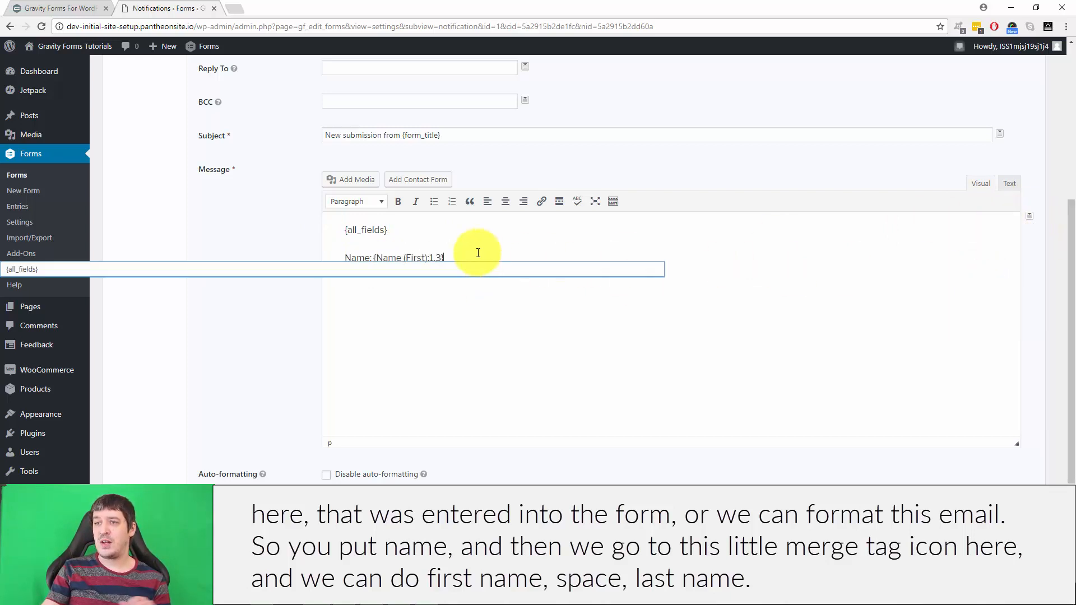
{"action": "left_click", "coordinate": [1029, 217]}
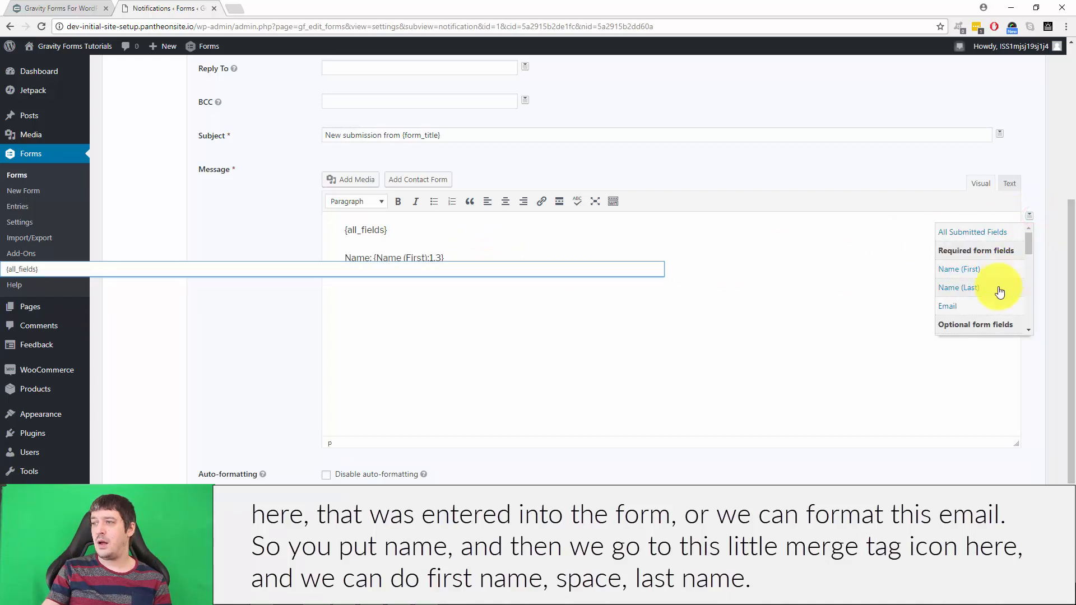
{"action": "left_click", "coordinate": [1000, 290]}
{"action": "left_click", "coordinate": [811, 265]}
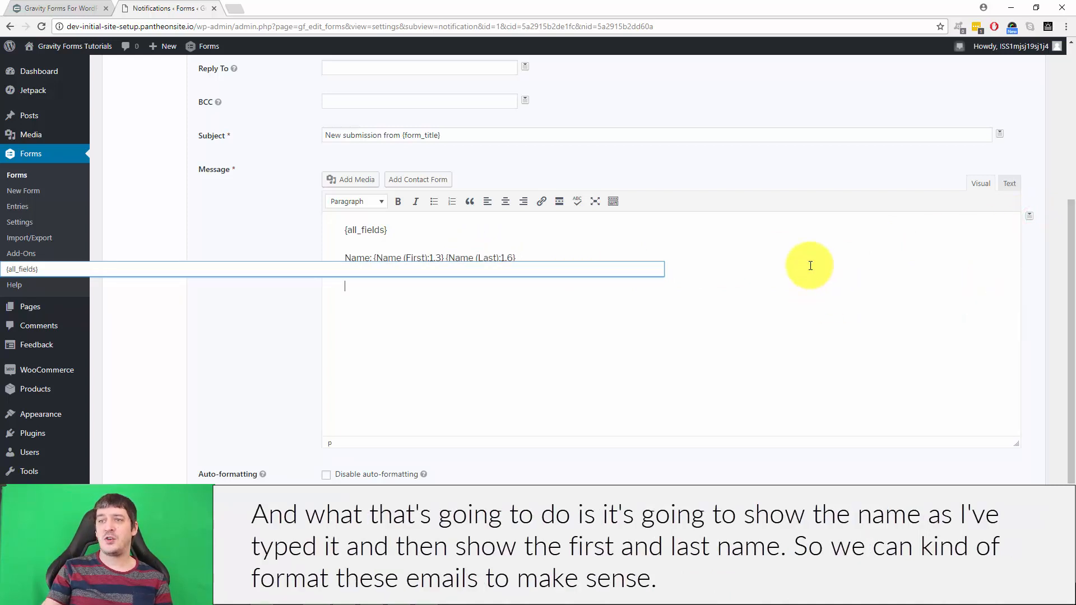
Step: Add an "E-mail Address:" line with the Email merge tag below the name line in the notification message
{"action": "scroll", "coordinate": [353, 336], "scroll_direction": "down", "scroll_amount": 2}
{"action": "scroll", "coordinate": [384, 329], "scroll_direction": "up", "scroll_amount": 2}
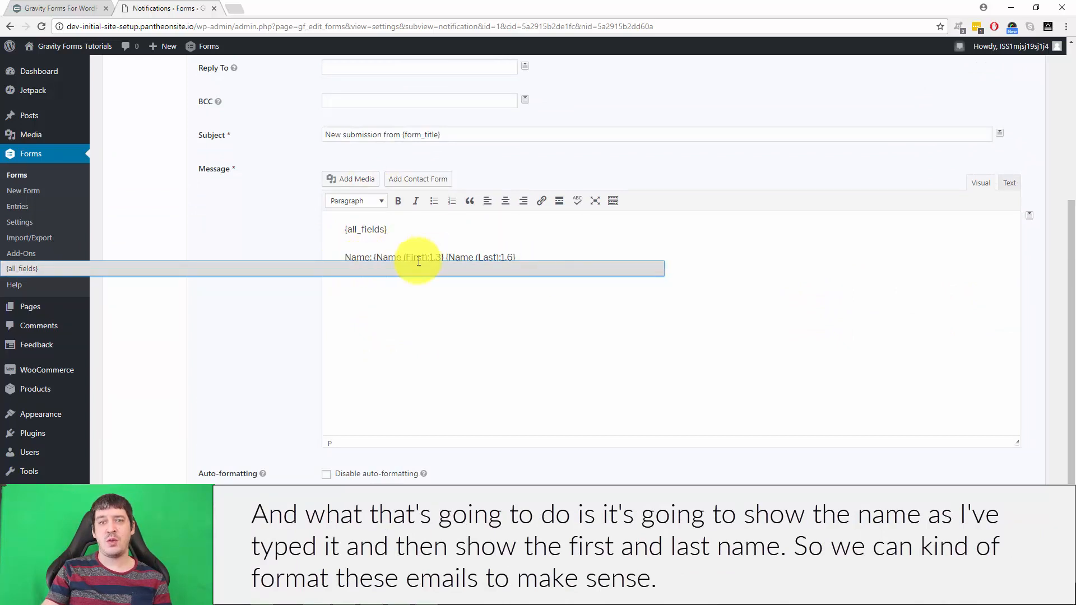
{"action": "key", "text": "Return"}
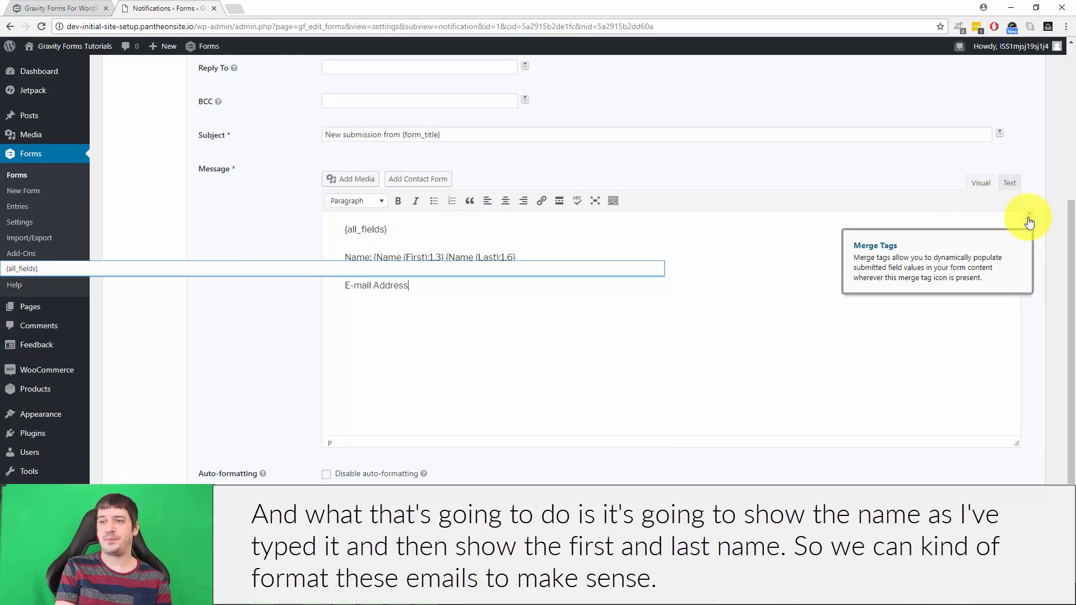
{"action": "left_click", "coordinate": [1029, 217]}
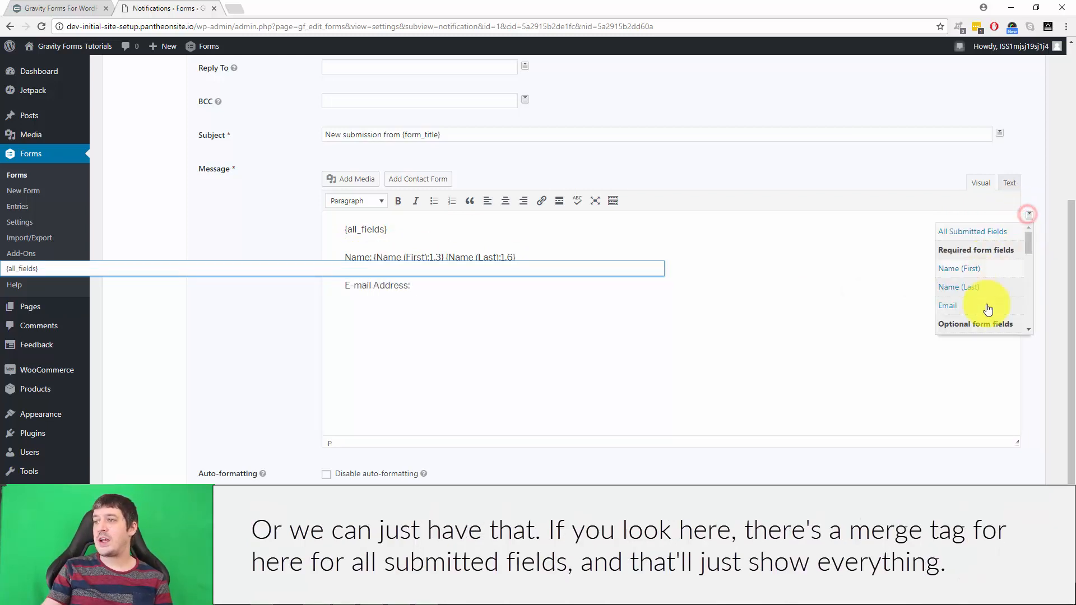
{"action": "left_click", "coordinate": [985, 306]}
{"action": "left_click", "coordinate": [1031, 217]}
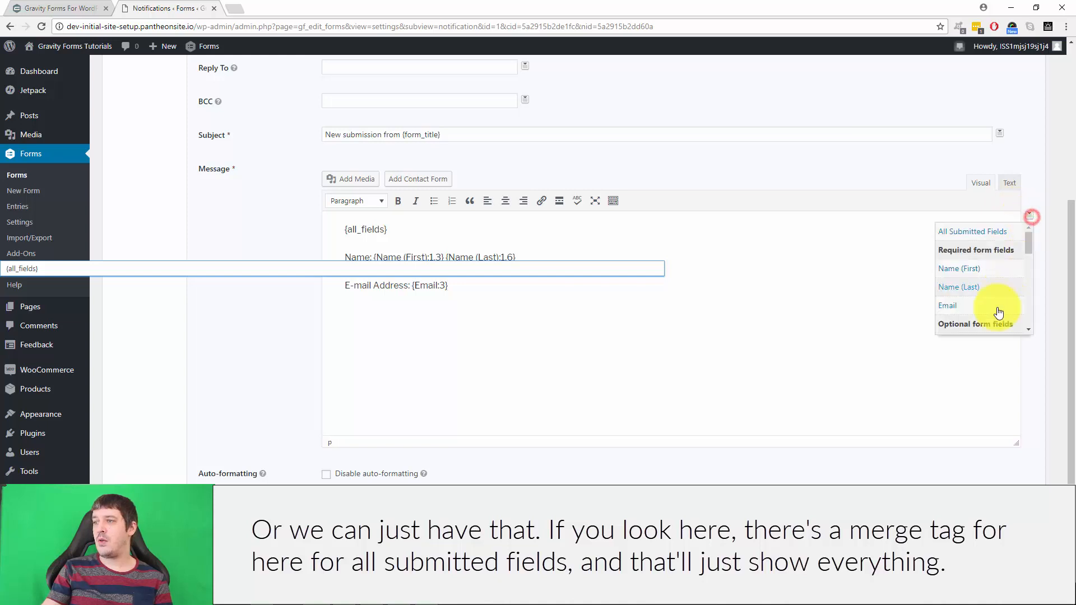
{"action": "scroll", "coordinate": [986, 273], "scroll_direction": "down", "scroll_amount": 3}
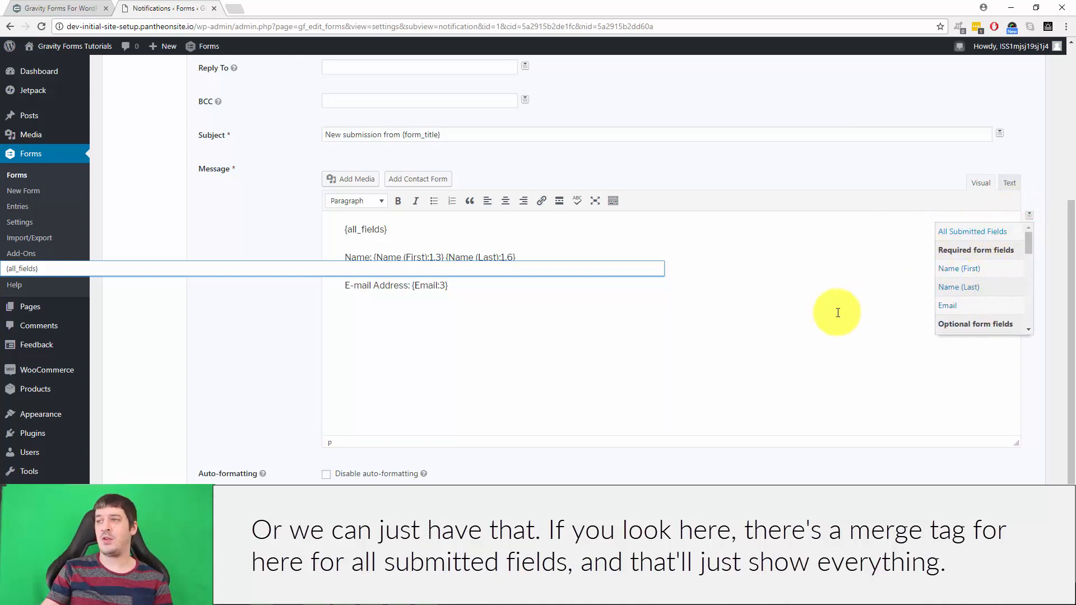
Step: Save the Admin Notification and return to the form editor
{"action": "scroll", "coordinate": [981, 246], "scroll_direction": "down", "scroll_amount": 2}
{"action": "scroll", "coordinate": [975, 242], "scroll_direction": "down", "scroll_amount": 4}
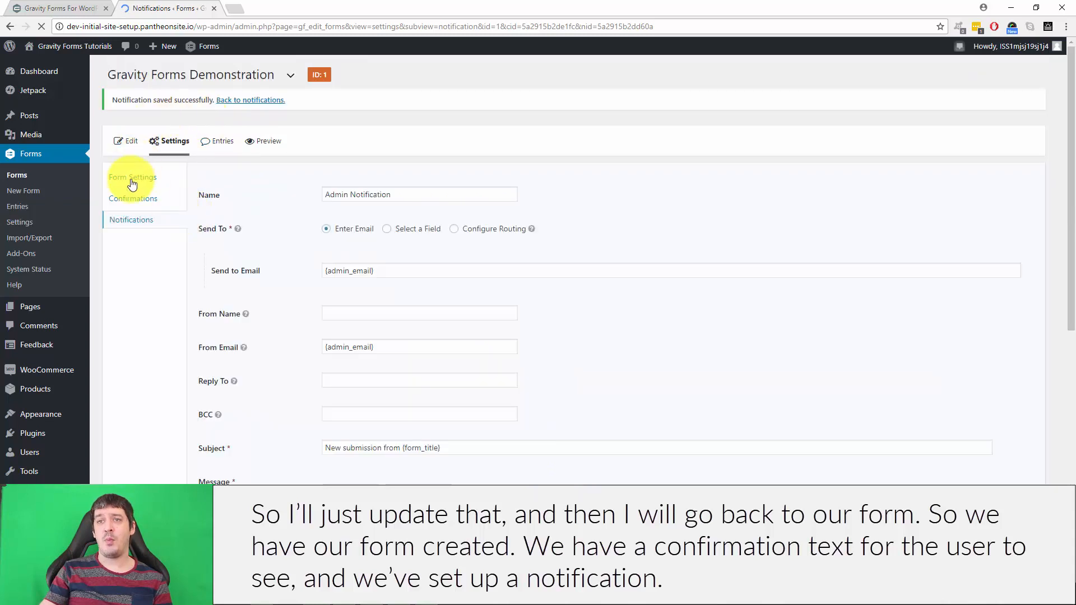
{"action": "left_click", "coordinate": [133, 178]}
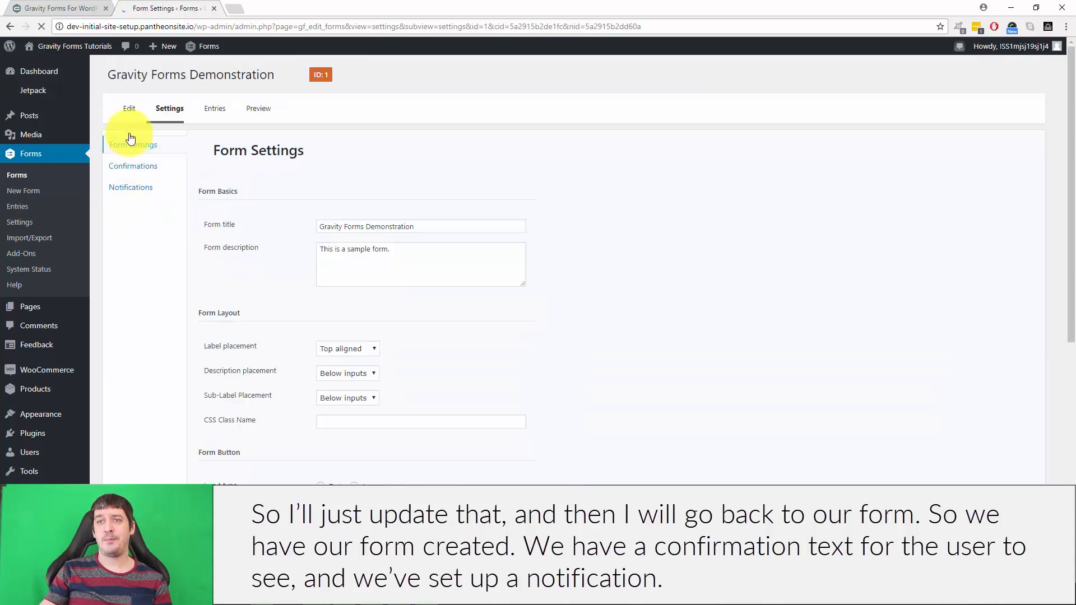
{"action": "left_click", "coordinate": [122, 110]}
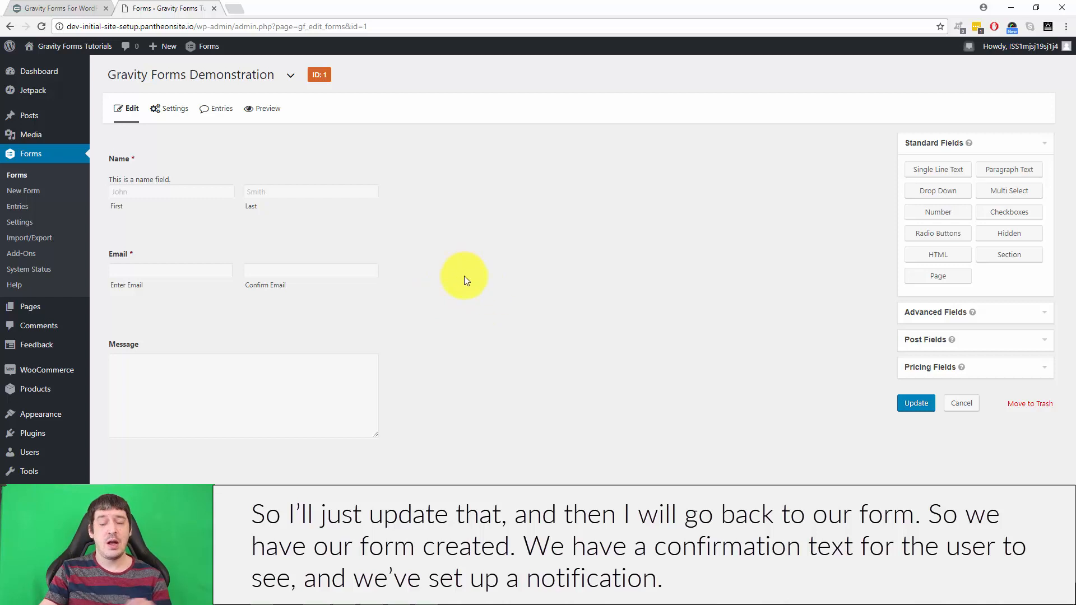
Step: Open the Contact page for editing and delete the [ninja_form id=2] shortcode from its content
{"action": "left_click", "coordinate": [33, 308]}
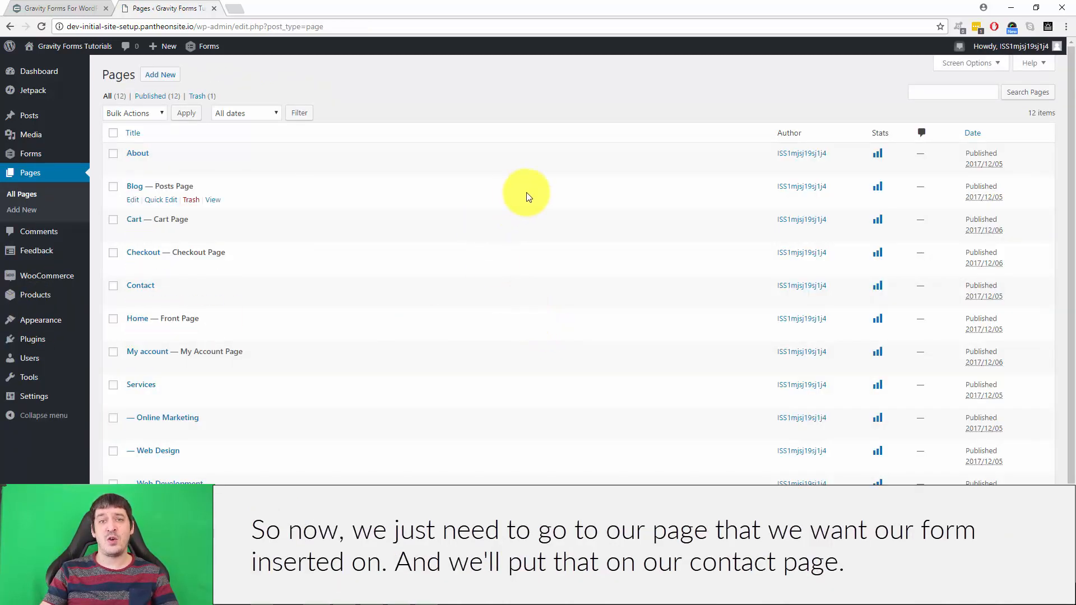
{"action": "left_click", "coordinate": [133, 299]}
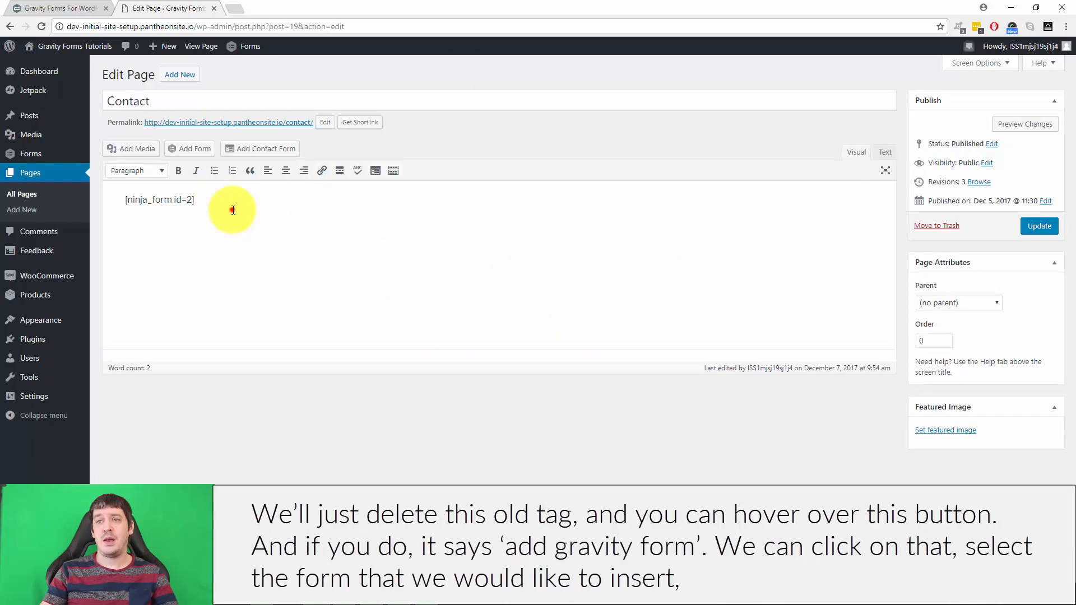
{"action": "left_click_drag", "start_coordinate": [231, 210], "coordinate": [96, 197]}
{"action": "key", "text": "BackSpace"}
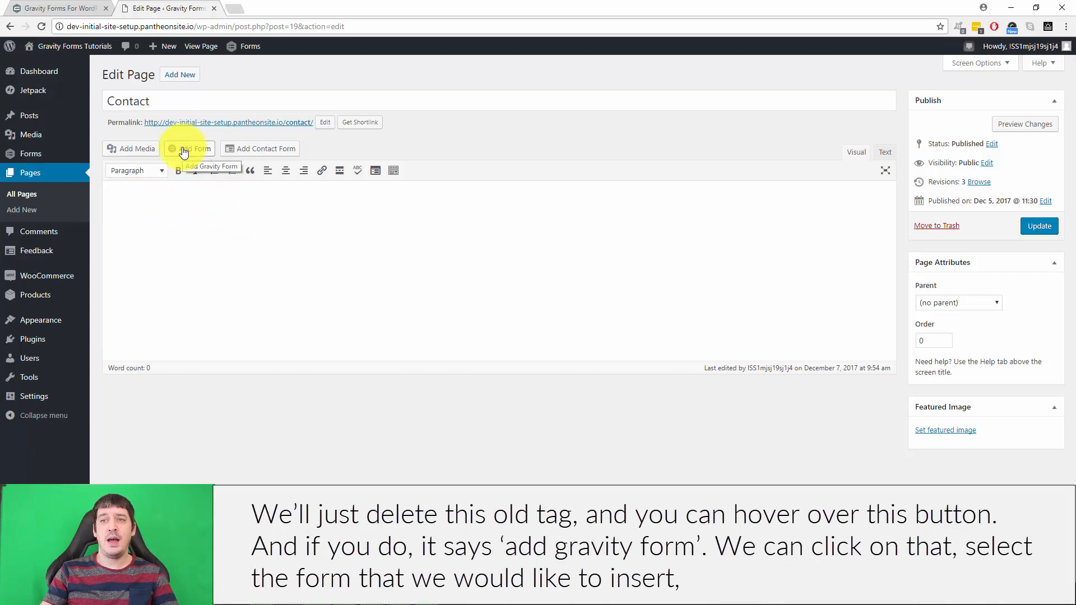
Step: Insert the Gravity Forms Demonstration form into the page with title and description display turned off and Ajax enabled
{"action": "left_click", "coordinate": [183, 151]}
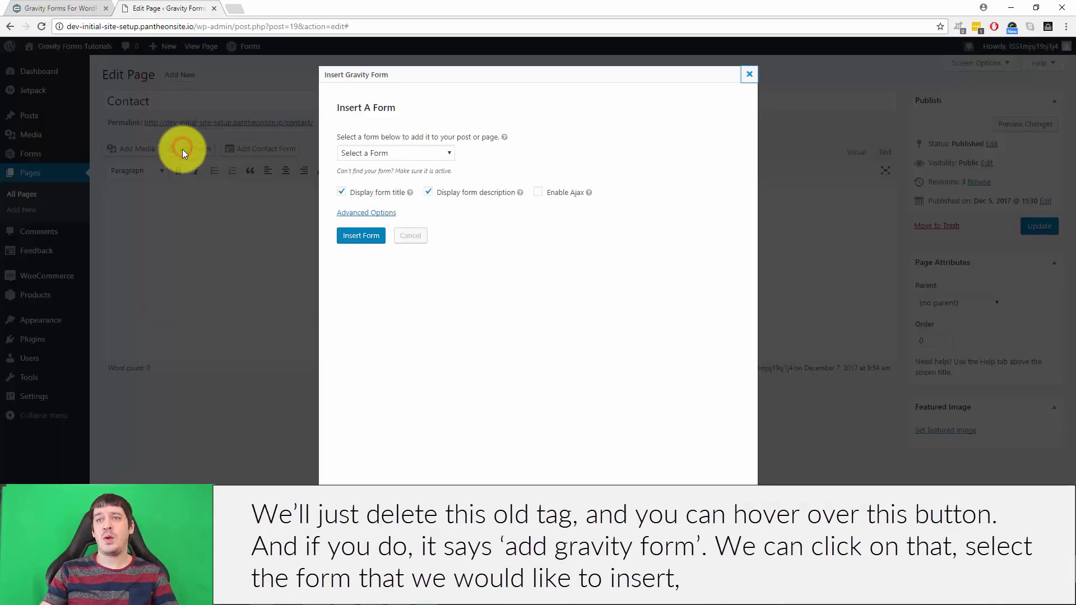
{"action": "left_click", "coordinate": [389, 151]}
{"action": "left_click", "coordinate": [388, 168]}
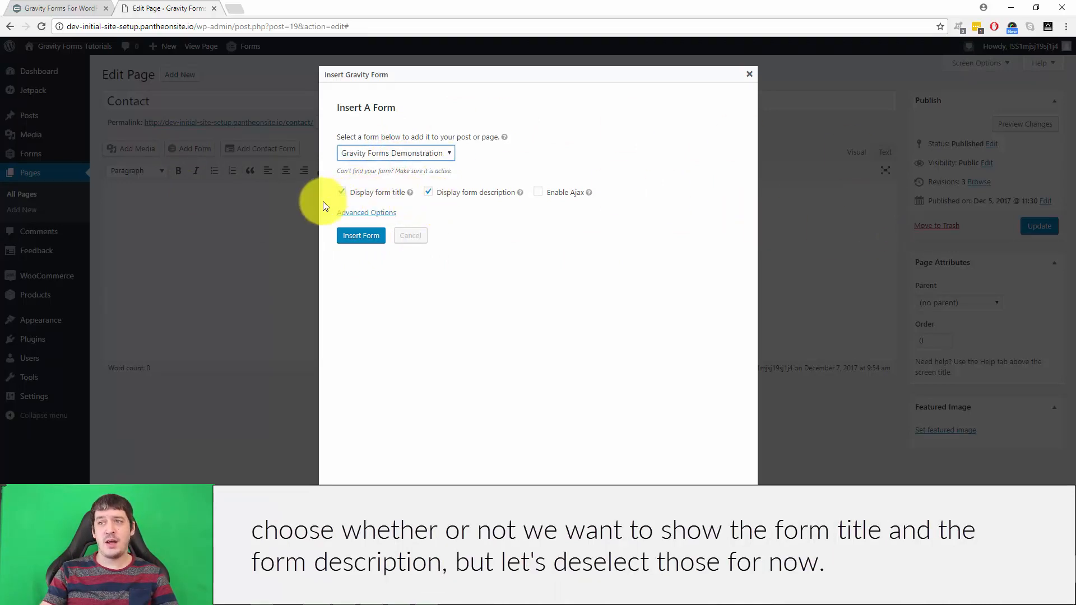
{"action": "left_click", "coordinate": [428, 192]}
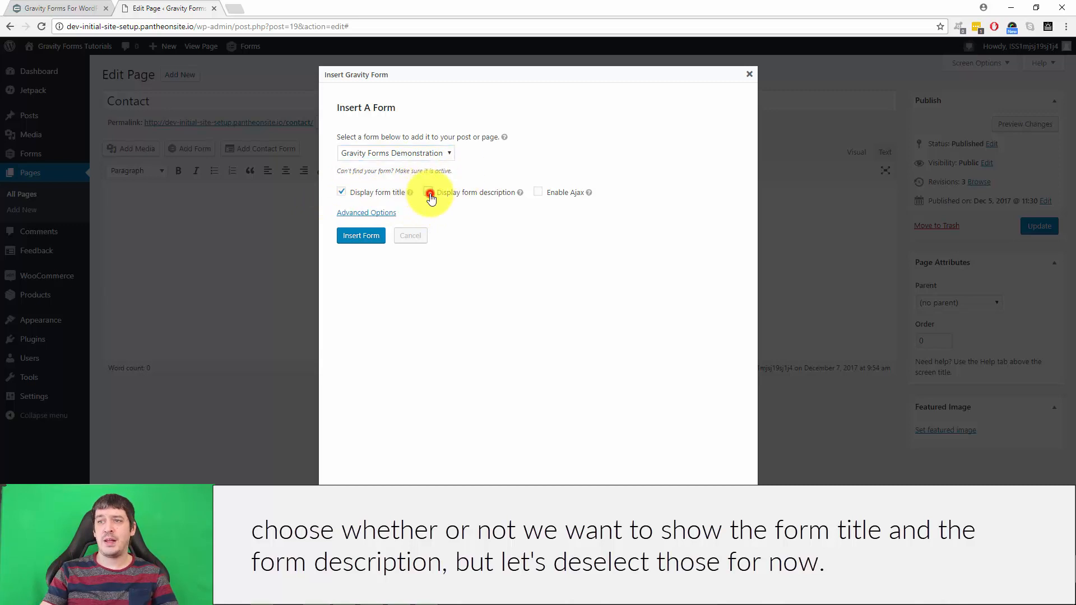
{"action": "left_click", "coordinate": [340, 192]}
{"action": "left_click", "coordinate": [539, 191]}
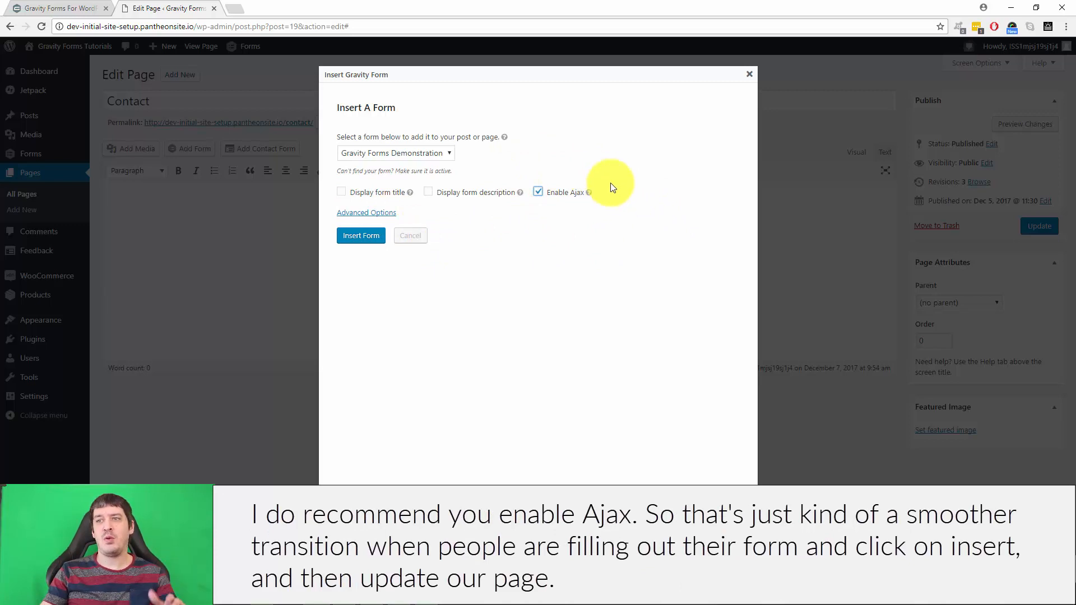
{"action": "left_click", "coordinate": [361, 236]}
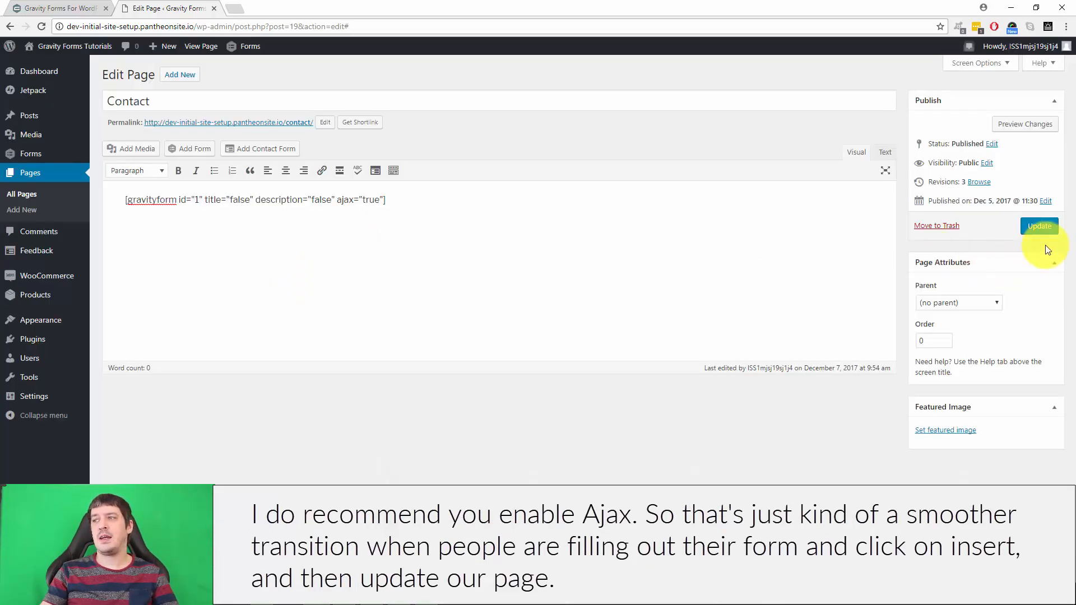
Step: Update the Contact page and view the published page in a new browser tab
{"action": "left_click", "coordinate": [1040, 226]}
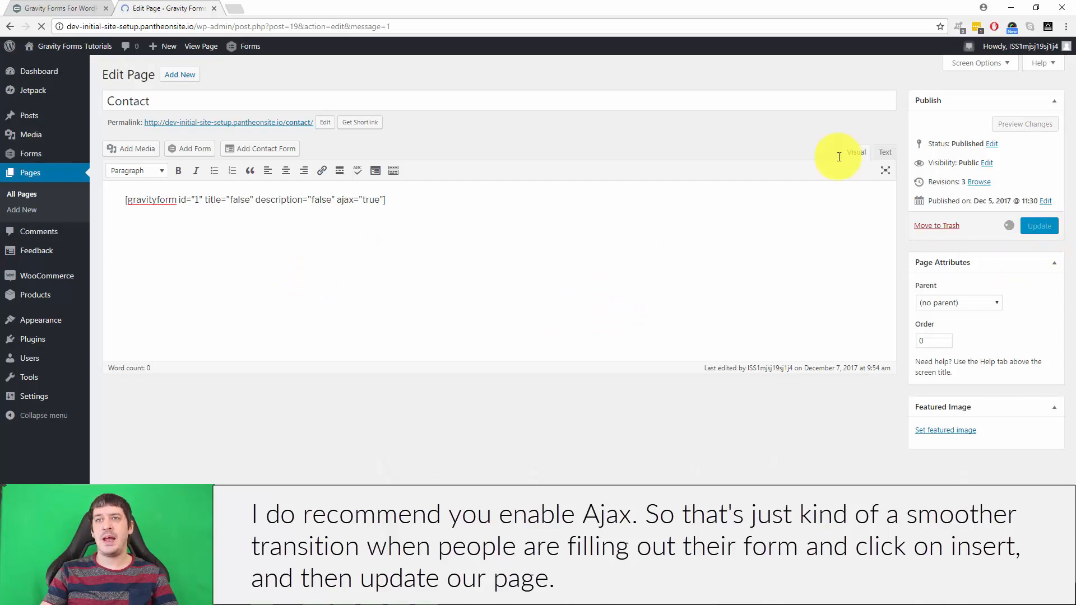
{"action": "right_click", "coordinate": [194, 156]}
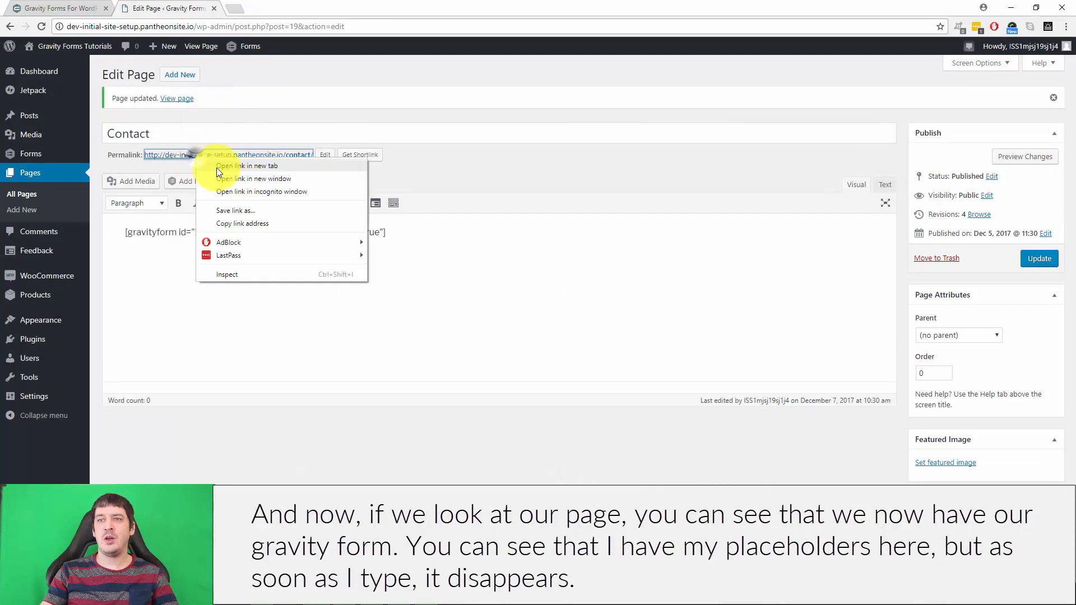
{"action": "left_click", "coordinate": [217, 167]}
{"action": "left_click", "coordinate": [284, 8]}
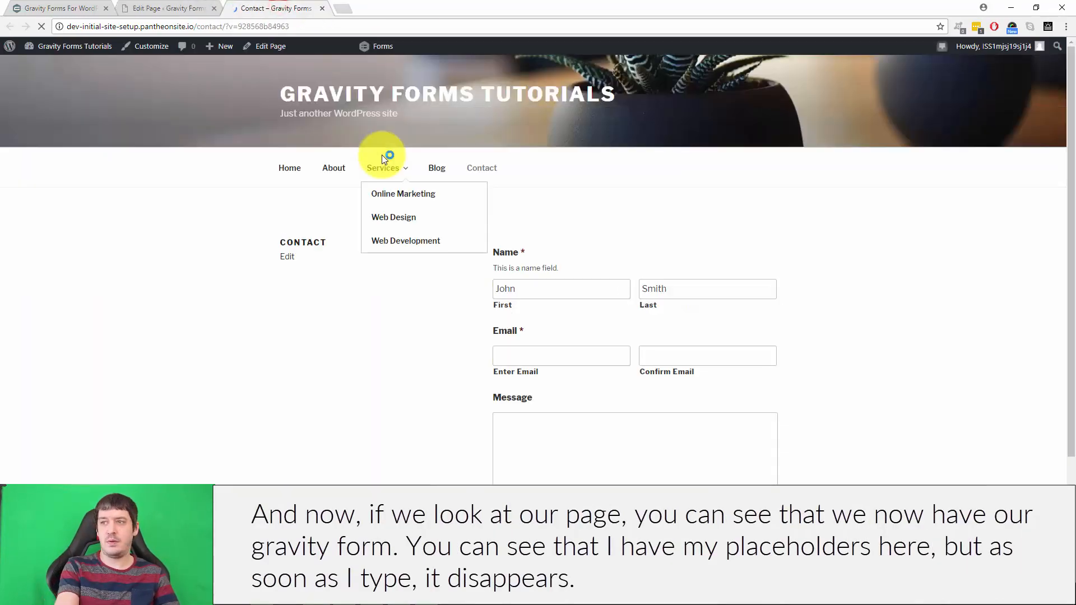
Step: Test the First name placeholder on the published contact form by entering ddddddd and clearing it again
{"action": "left_click", "coordinate": [555, 288]}
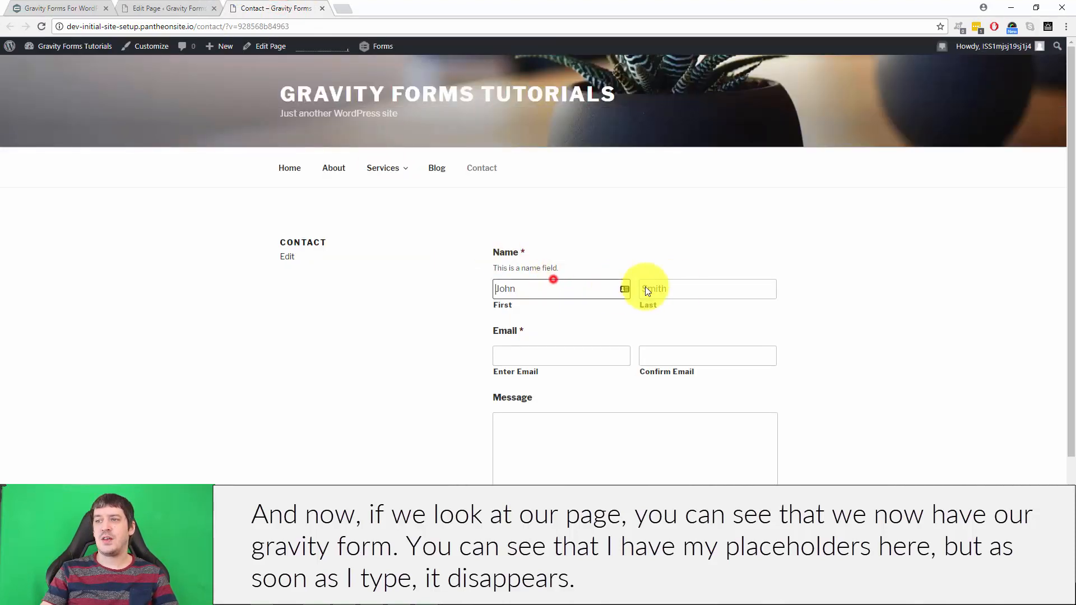
{"action": "left_click", "coordinate": [673, 288]}
{"action": "left_click", "coordinate": [567, 350]}
{"action": "left_click", "coordinate": [681, 352]}
{"action": "left_click", "coordinate": [507, 289]}
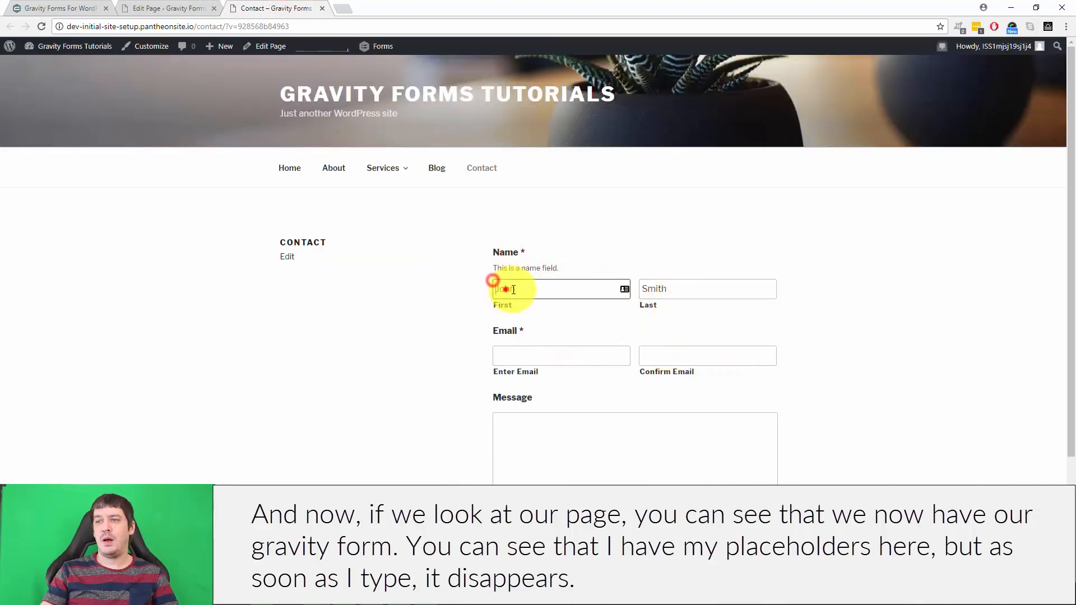
{"action": "type", "text": "ddddd"}
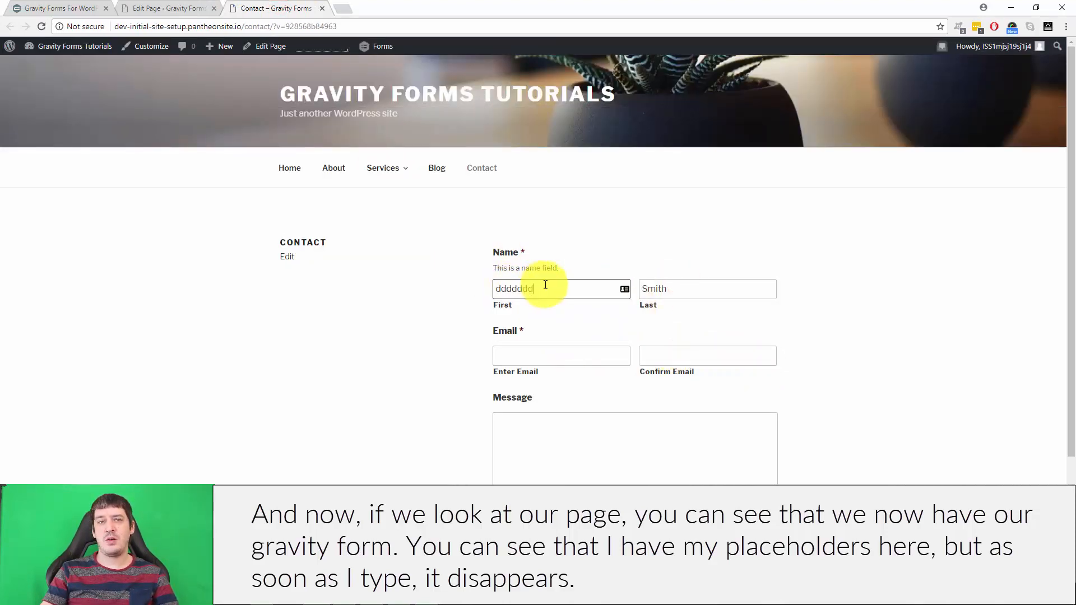
{"action": "type", "text": "dd"}
{"action": "left_click_drag", "start_coordinate": [570, 288], "coordinate": [444, 288]}
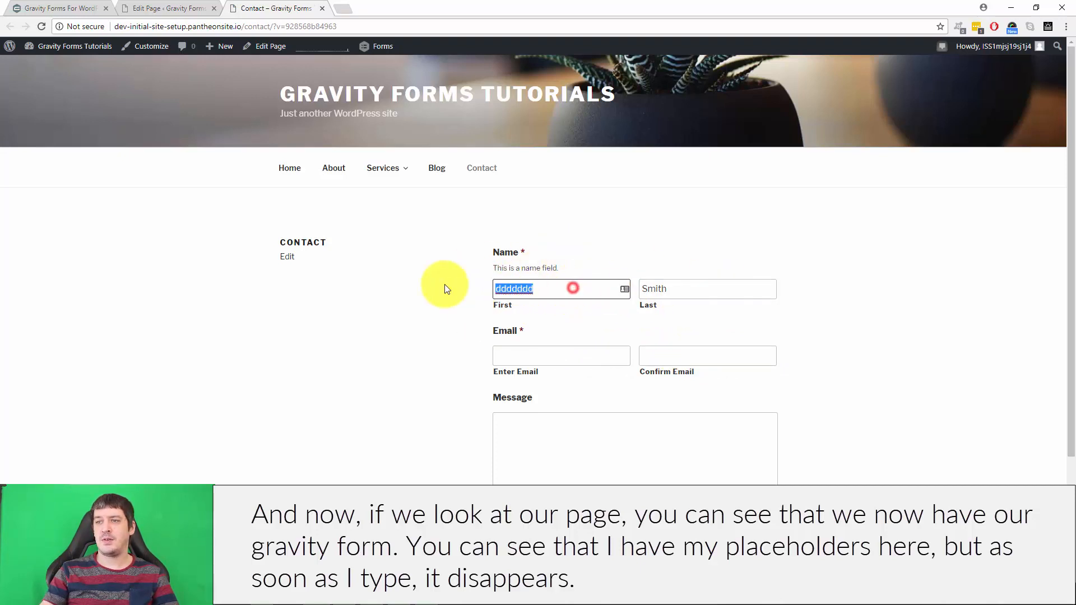
{"action": "key", "text": "BackSpace"}
Step: Check the Enter Email, Confirm Email and Message fields of the published contact form
{"action": "left_click", "coordinate": [555, 351]}
{"action": "left_click", "coordinate": [707, 348]}
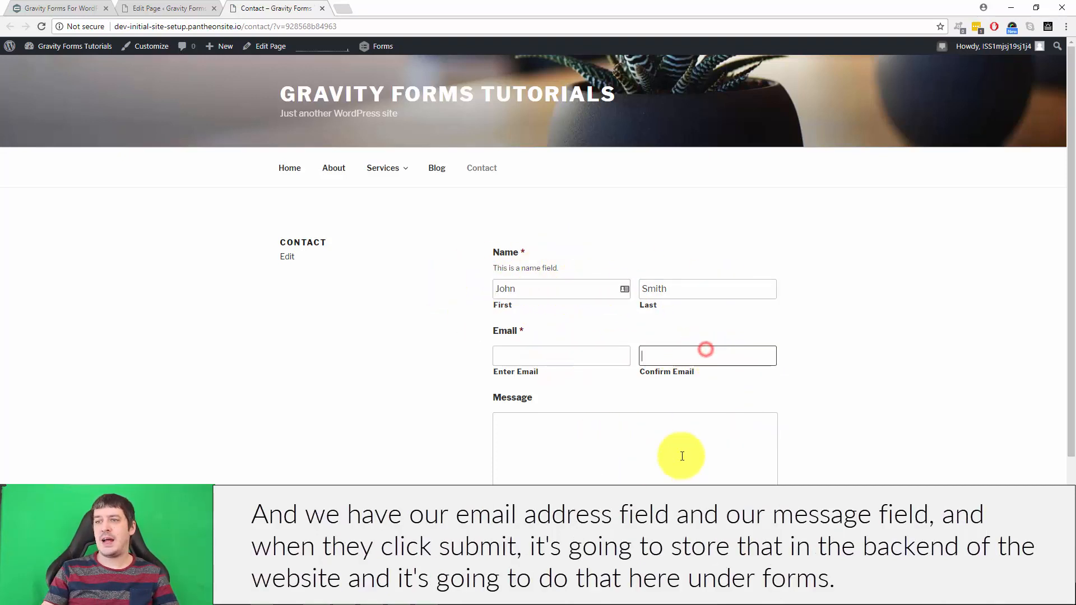
{"action": "left_click", "coordinate": [602, 404]}
{"action": "left_click", "coordinate": [644, 430]}
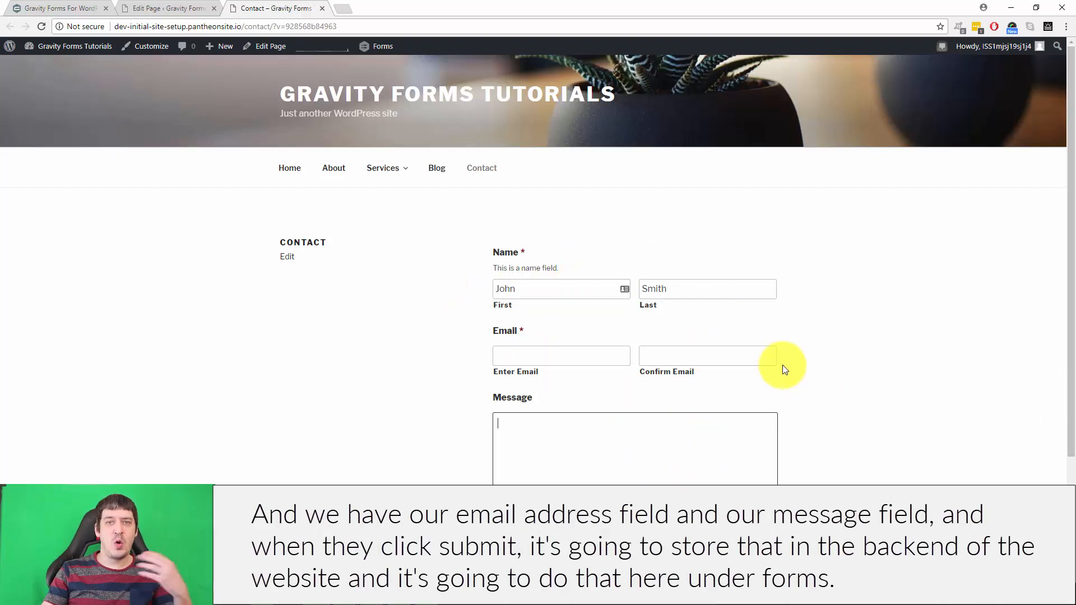
Step: Return to the site's admin area and view the stored entries of the Gravity Forms Demonstration form
{"action": "left_click", "coordinate": [62, 8]}
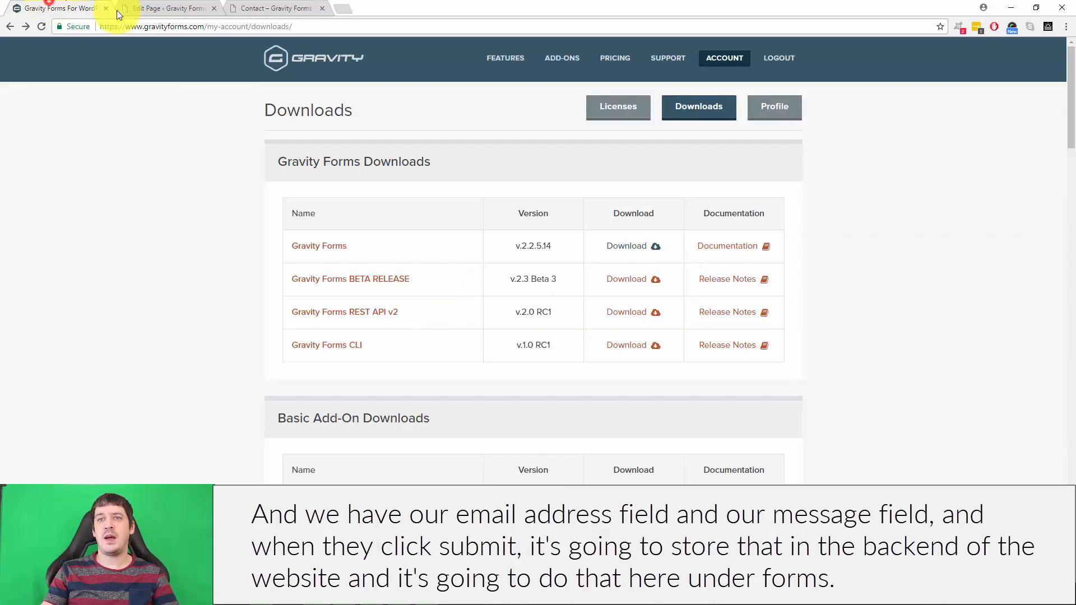
{"action": "left_click", "coordinate": [169, 6]}
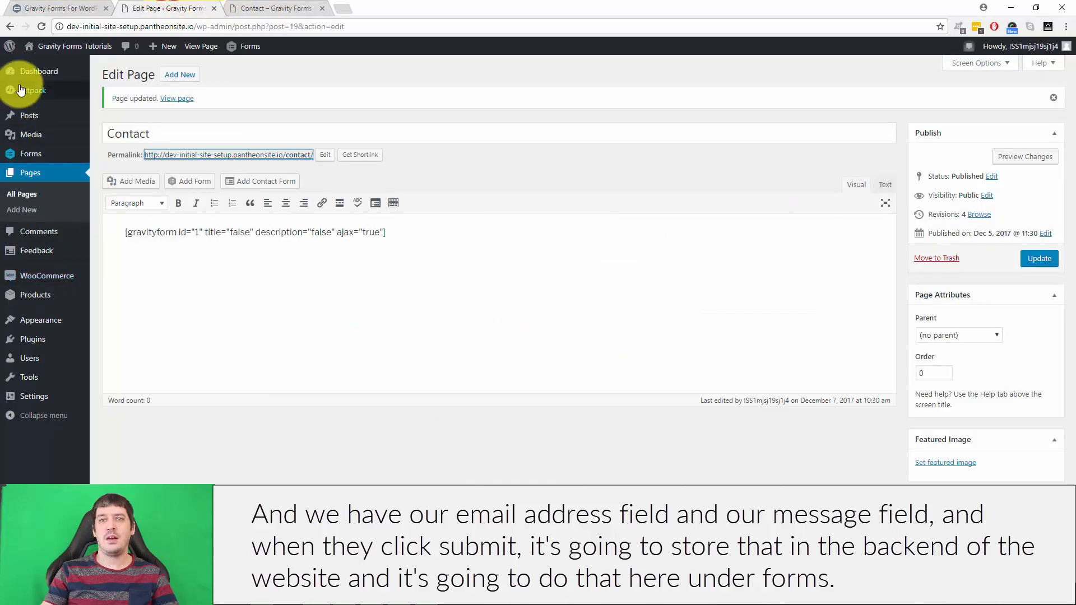
{"action": "mouse_move", "coordinate": [22, 155]}
{"action": "left_click", "coordinate": [112, 189]}
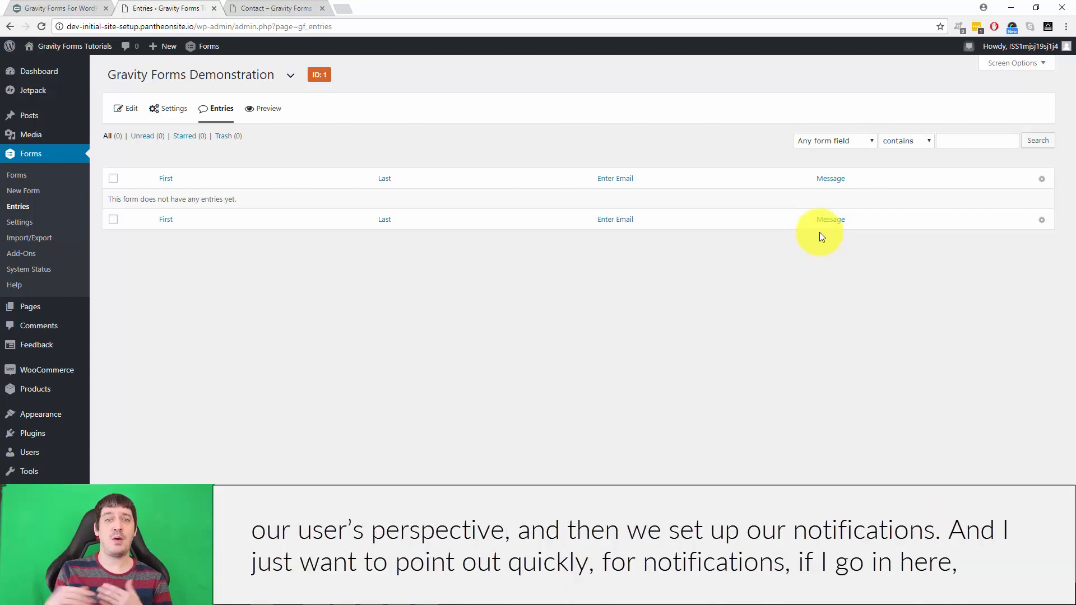
Step: Open the notification settings of the Gravity Forms Demonstration form from the forms list
{"action": "left_click", "coordinate": [36, 176]}
{"action": "mouse_move", "coordinate": [205, 163]}
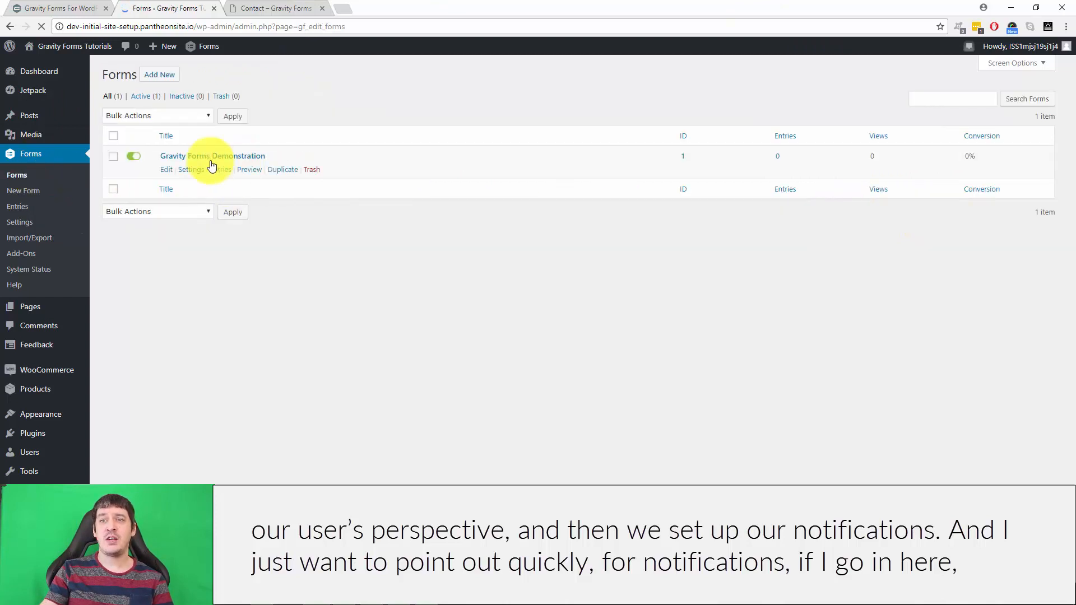
{"action": "left_click", "coordinate": [194, 216]}
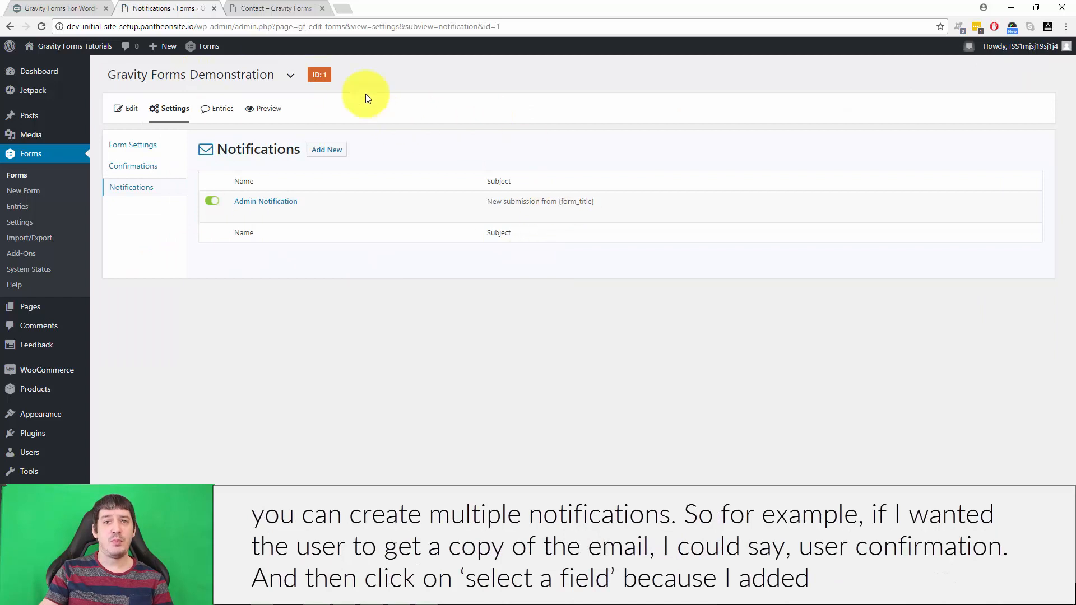
Step: Add a new notification to the form and name it User Confirmation
{"action": "left_click", "coordinate": [327, 149]}
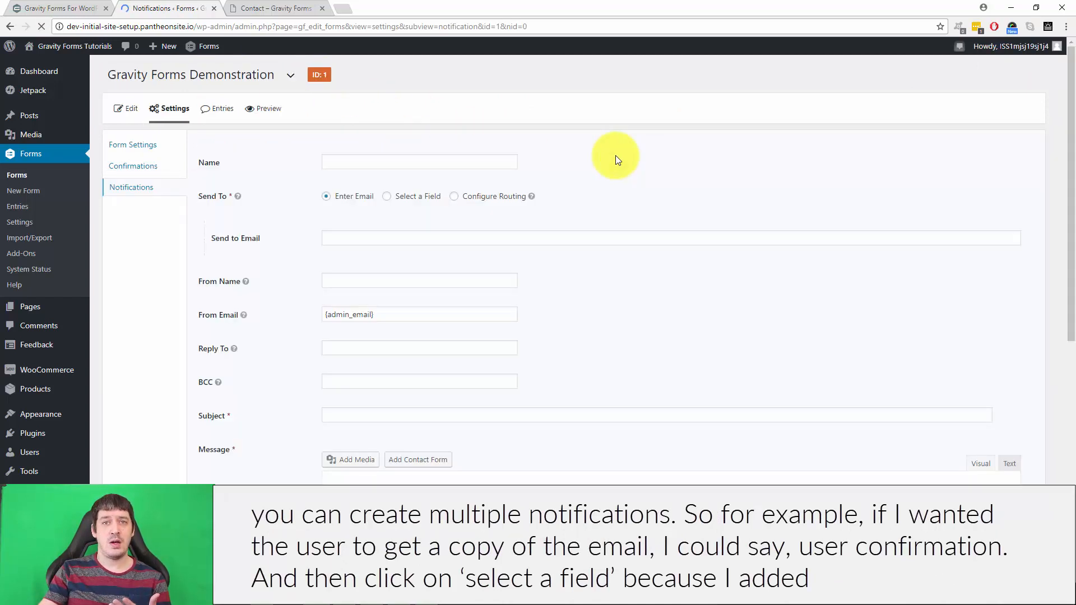
{"action": "left_click", "coordinate": [411, 160]}
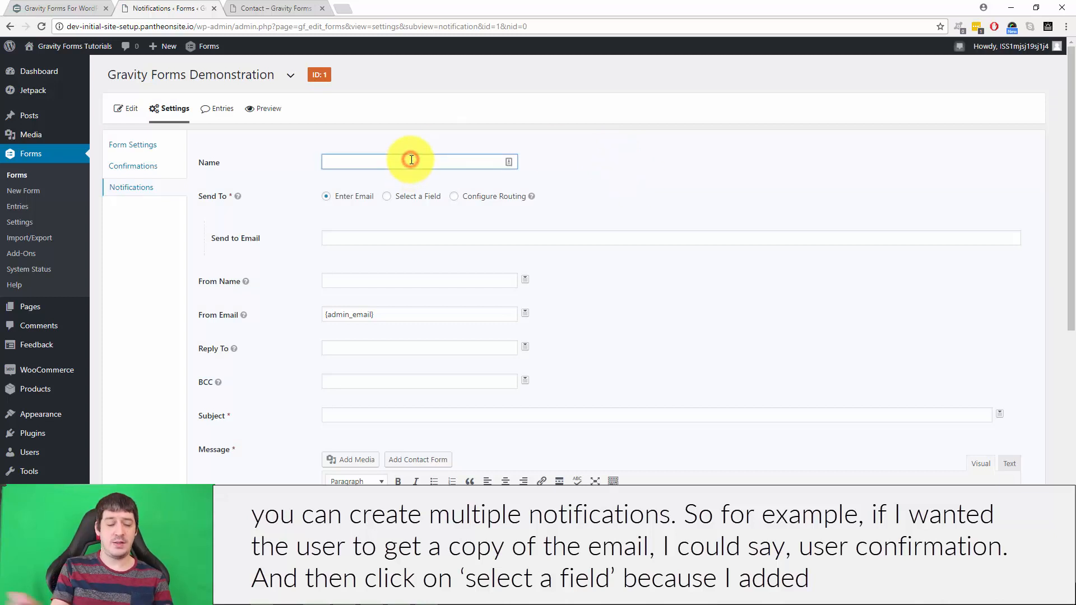
{"action": "type", "text": "User Confirmati"}
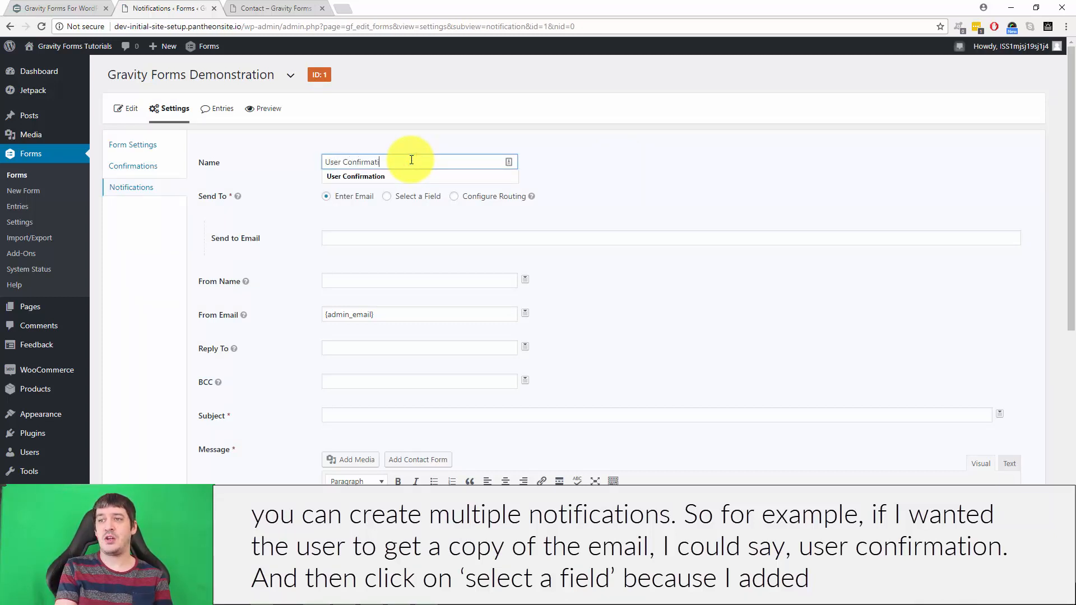
{"action": "type", "text": "ion"}
Step: Set the notification to be sent to the form's Email field and review its remaining settings
{"action": "left_click", "coordinate": [387, 197]}
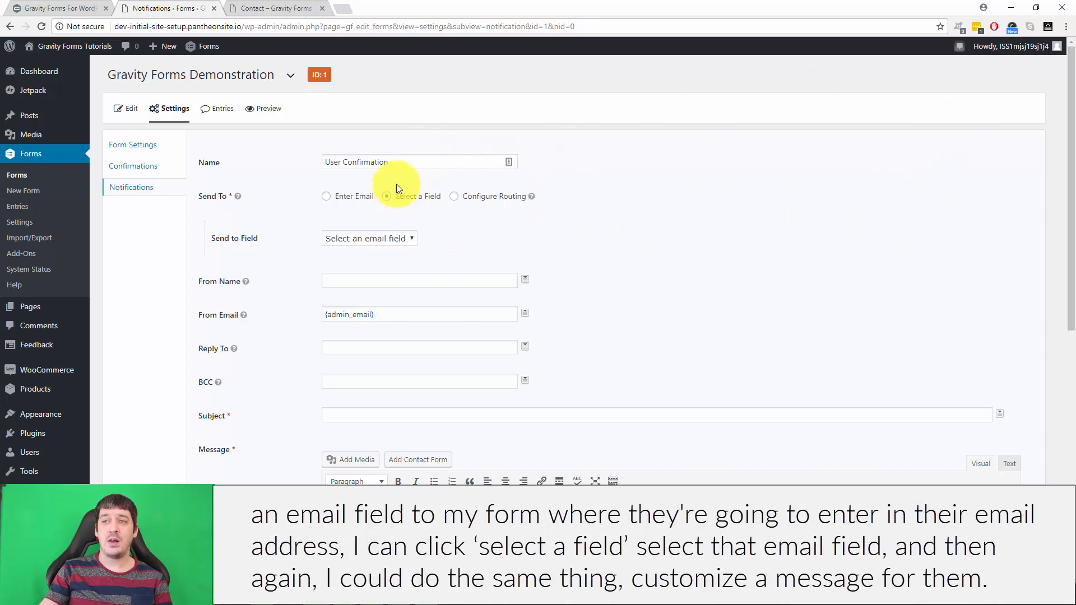
{"action": "left_click", "coordinate": [393, 238]}
{"action": "left_click", "coordinate": [381, 258]}
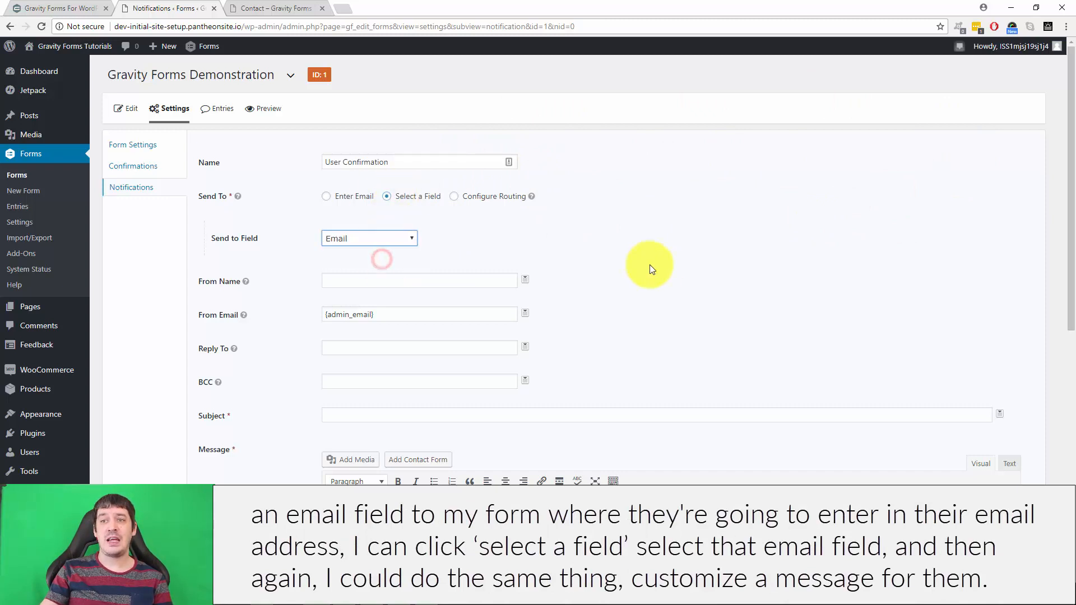
{"action": "scroll", "coordinate": [709, 274], "scroll_direction": "down", "scroll_amount": 3}
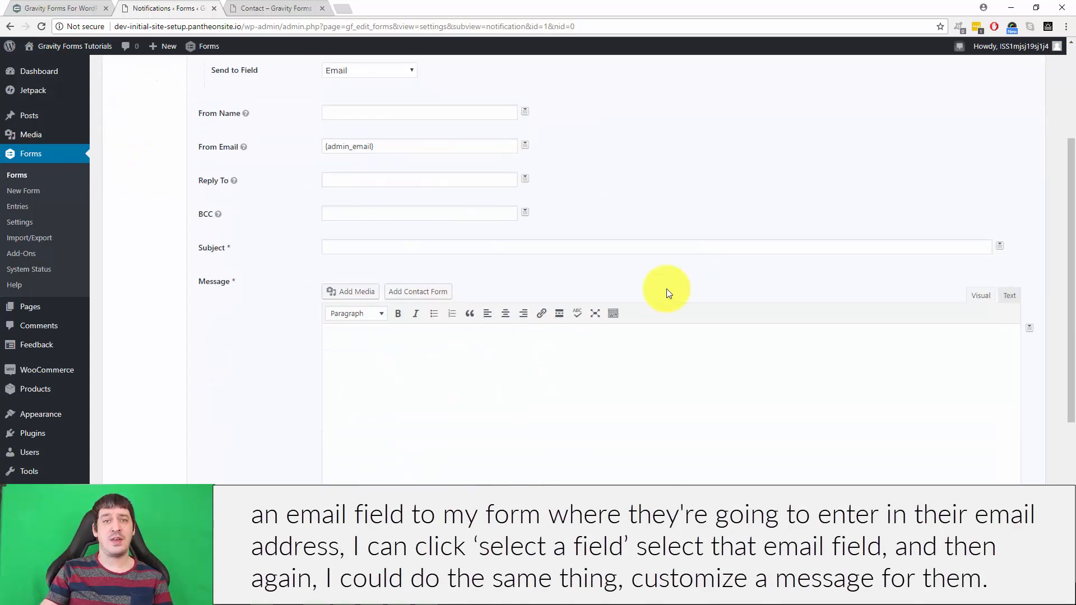
{"action": "scroll", "coordinate": [668, 294], "scroll_direction": "up", "scroll_amount": 3}
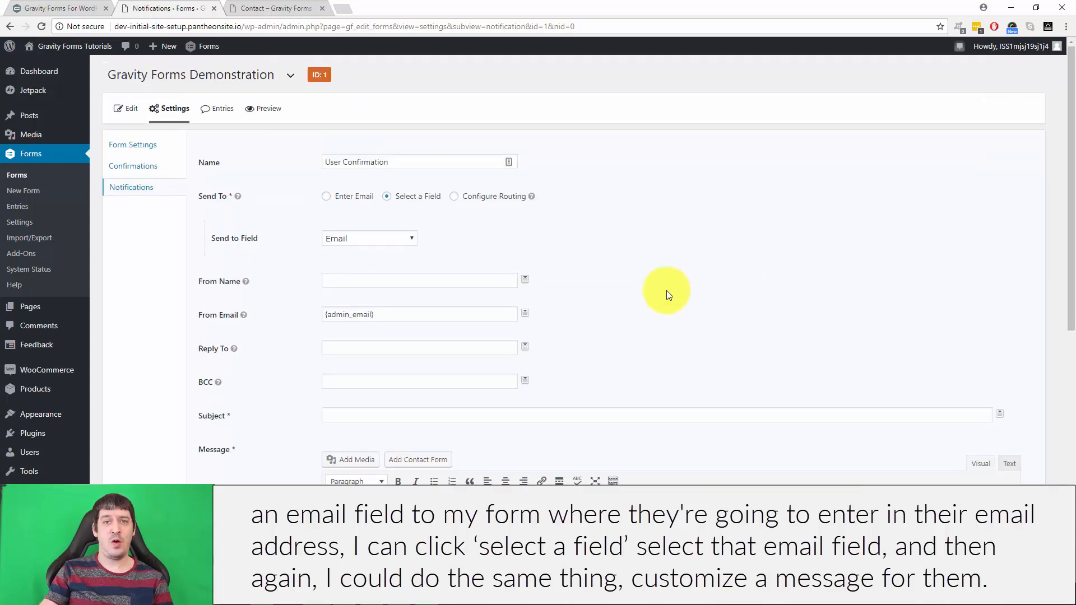